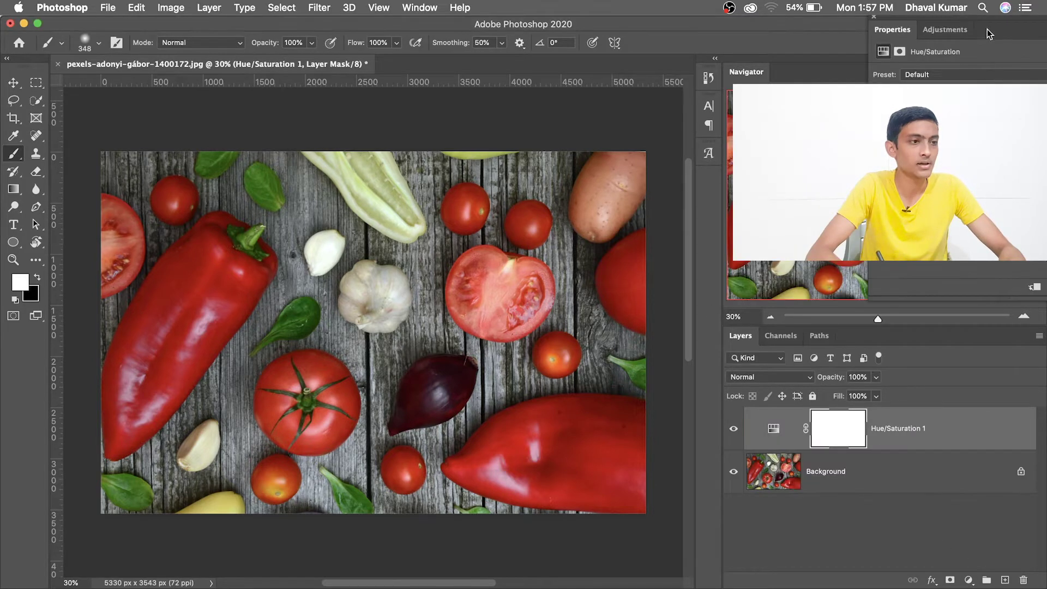
# Step: Try shifting only the reds' hue on the trial Hue/Saturation layer
pyautogui.moveTo(836, 44)
pyautogui.mouseDown()
pyautogui.moveTo(680, 91)
pyautogui.moveTo(609, 124)
pyautogui.mouseUp()
pyautogui.click(576, 174)
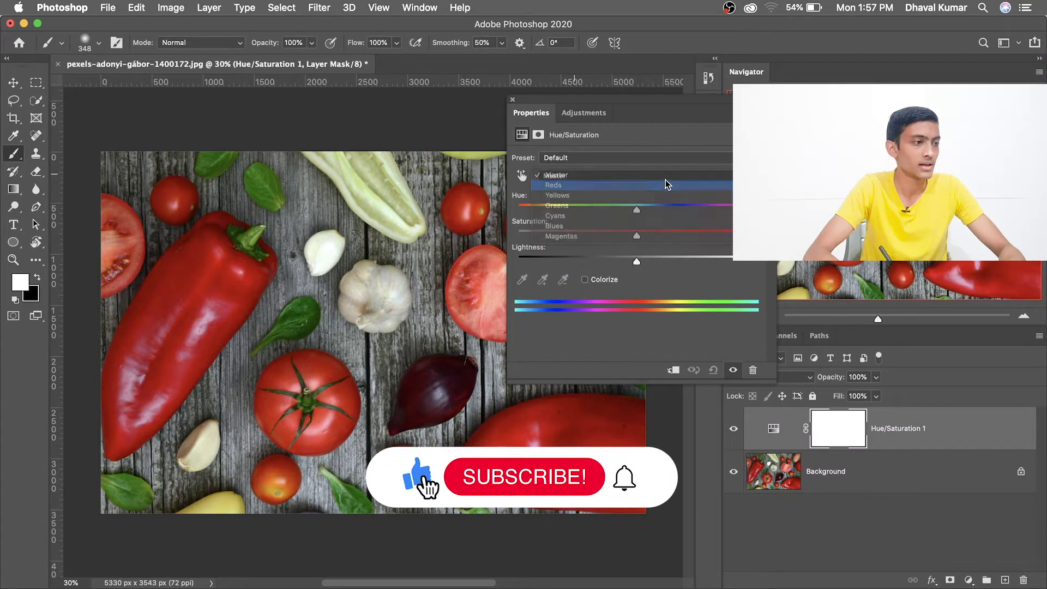
pyautogui.moveTo(636, 205)
pyautogui.mouseDown()
pyautogui.moveTo(701, 205)
pyautogui.moveTo(551, 217)
pyautogui.moveTo(696, 210)
pyautogui.moveTo(569, 209)
pyautogui.mouseUp()
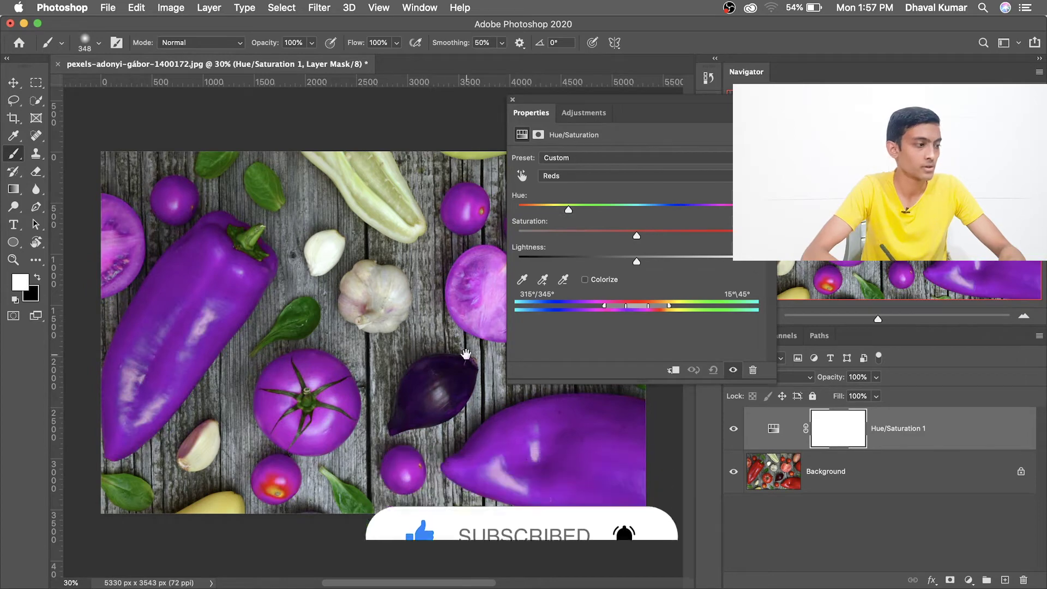
pyautogui.moveTo(288, 465); pyautogui.dragTo(315, 461)
pyautogui.keyDown('alt'); pyautogui.scroll(3, 308, 469); pyautogui.keyUp('alt')
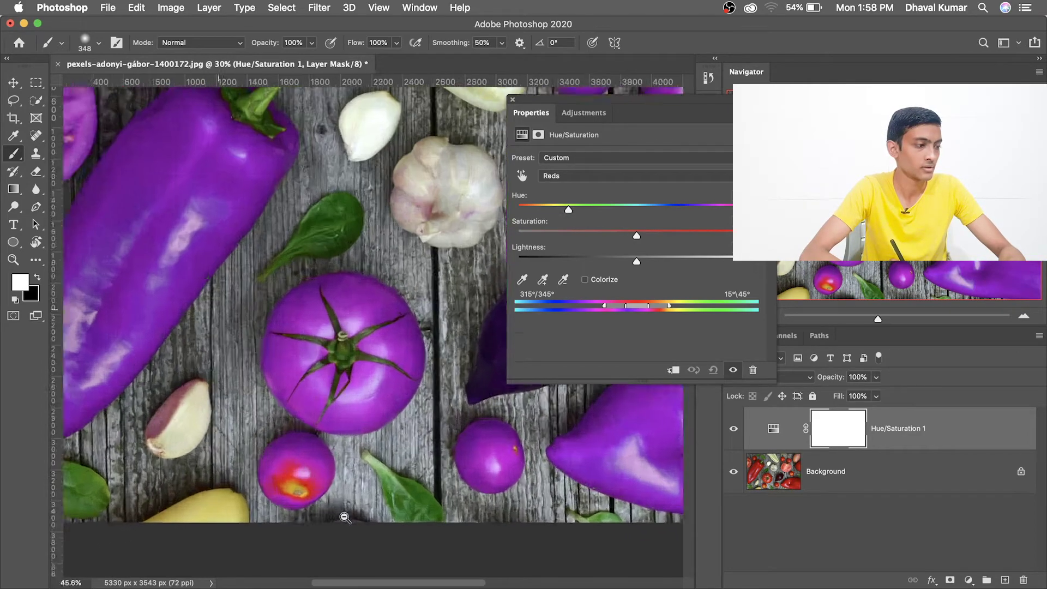
pyautogui.keyDown('alt'); pyautogui.scroll(3, 273, 453); pyautogui.keyUp('alt')
pyautogui.scroll(-1, 249, 415)
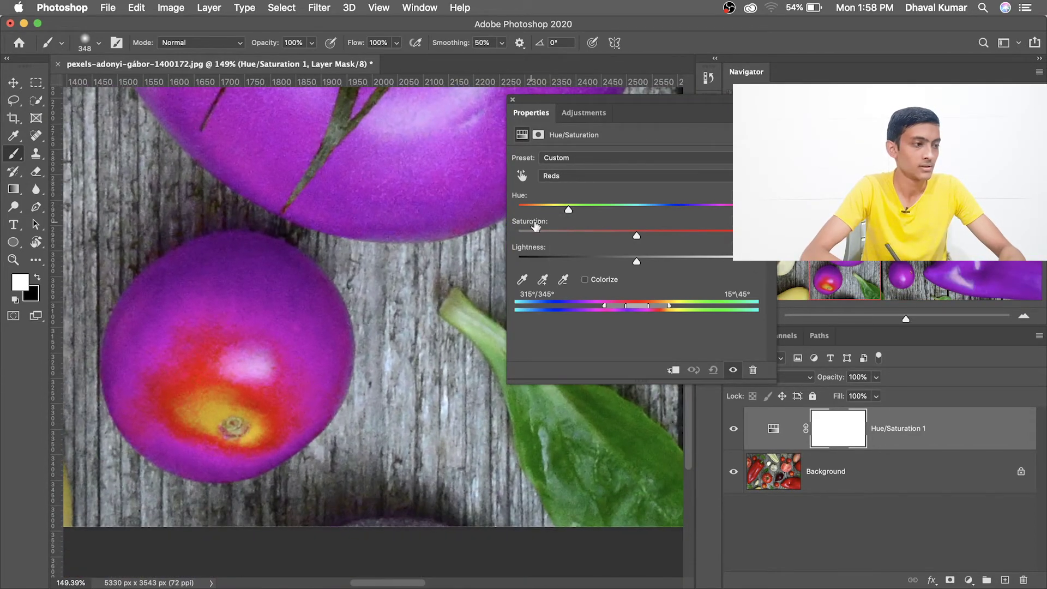
pyautogui.moveTo(713, 210)
pyautogui.mouseDown()
pyautogui.moveTo(610, 210)
pyautogui.moveTo(682, 207)
pyautogui.mouseUp()
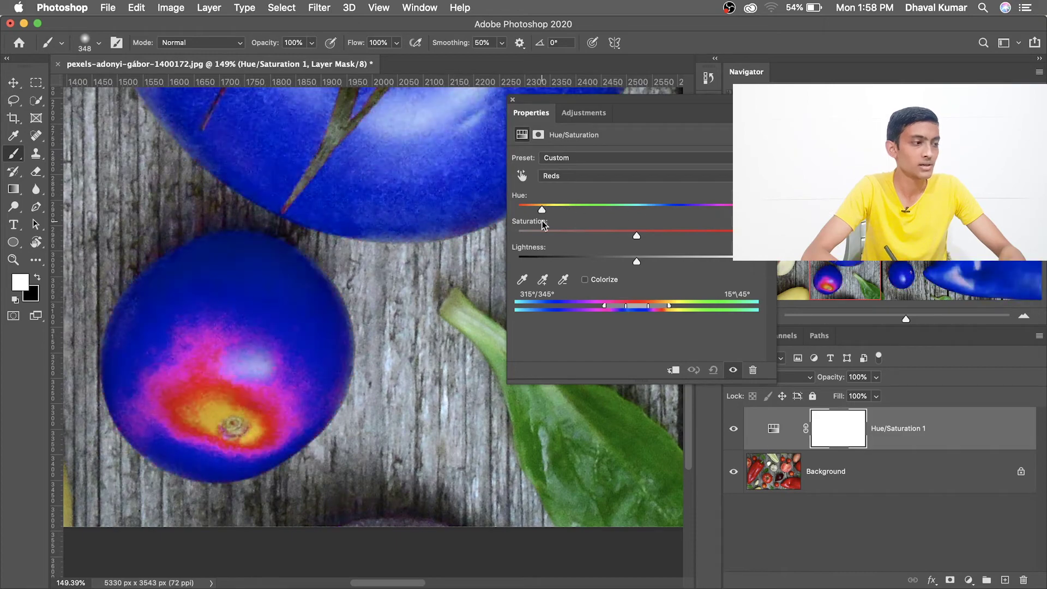
# Step: Hide and delete the trial Hue/Saturation layer, then bring up the adjustment layer list
pyautogui.click(588, 177)
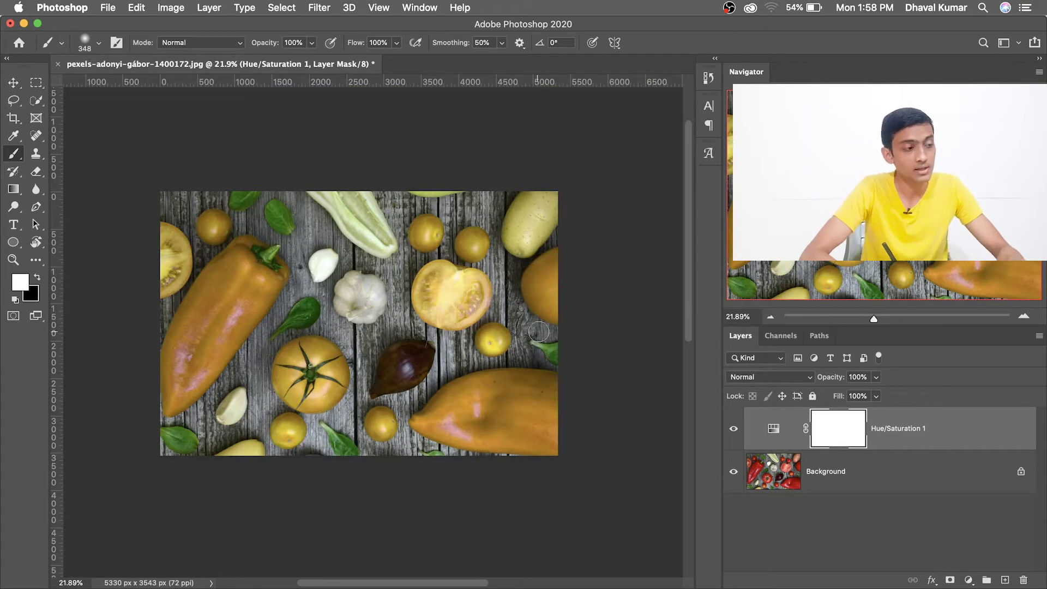
pyautogui.click(734, 429)
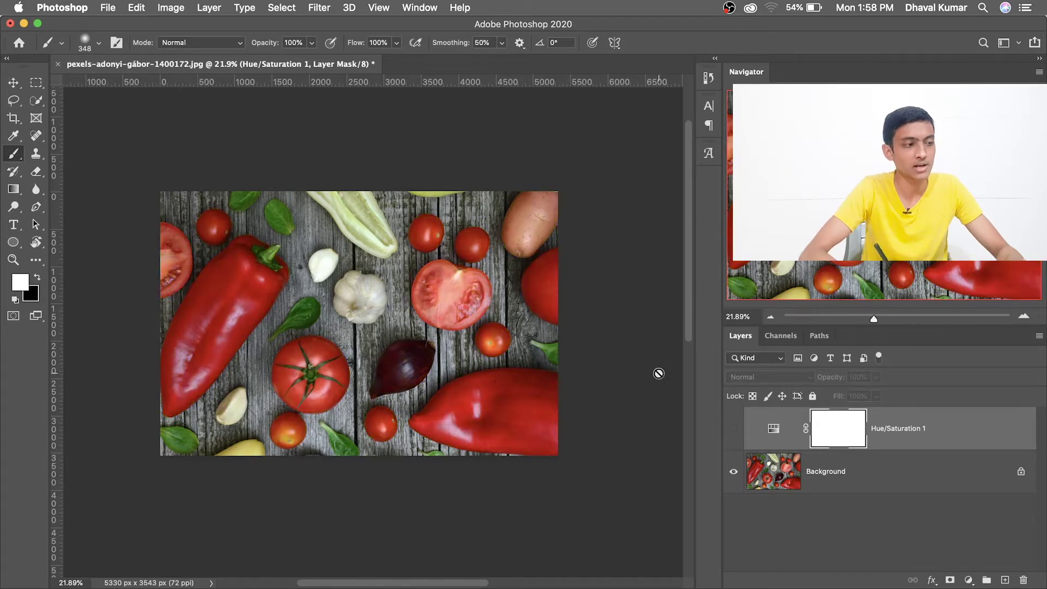
pyautogui.press('v')
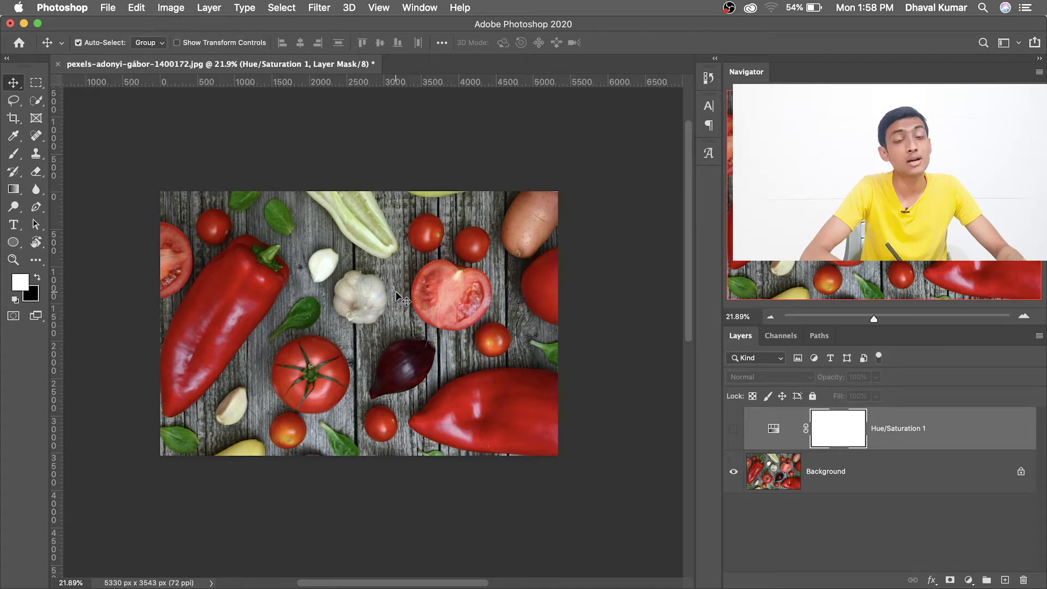
pyautogui.press('BackSpace')
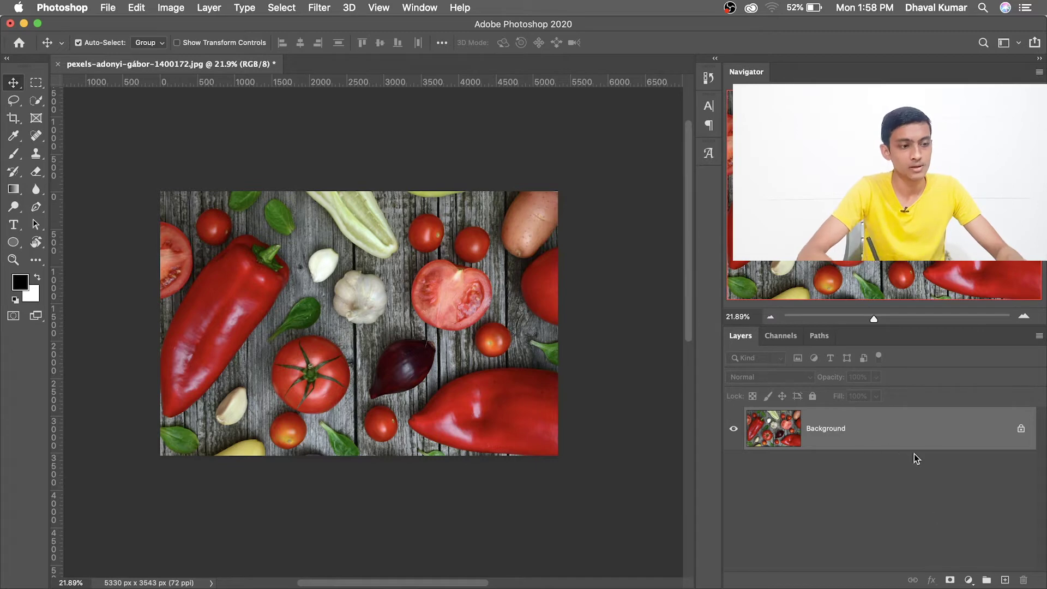
pyautogui.click(968, 579)
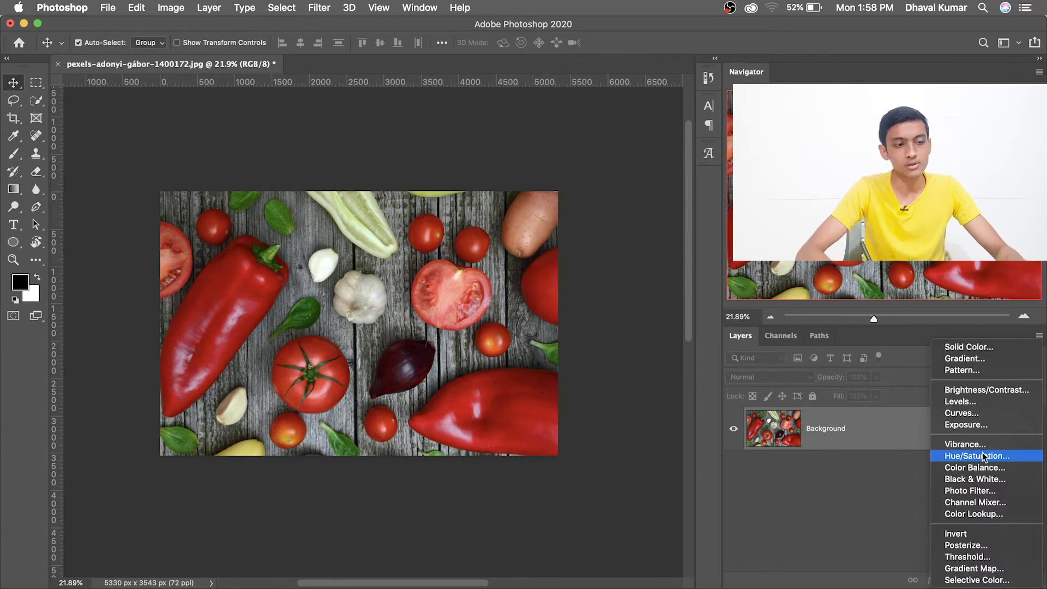
# Step: Add a new Hue/Saturation layer limited to Reds with Hue +66, turning red vegetables green
pyautogui.click(985, 457)
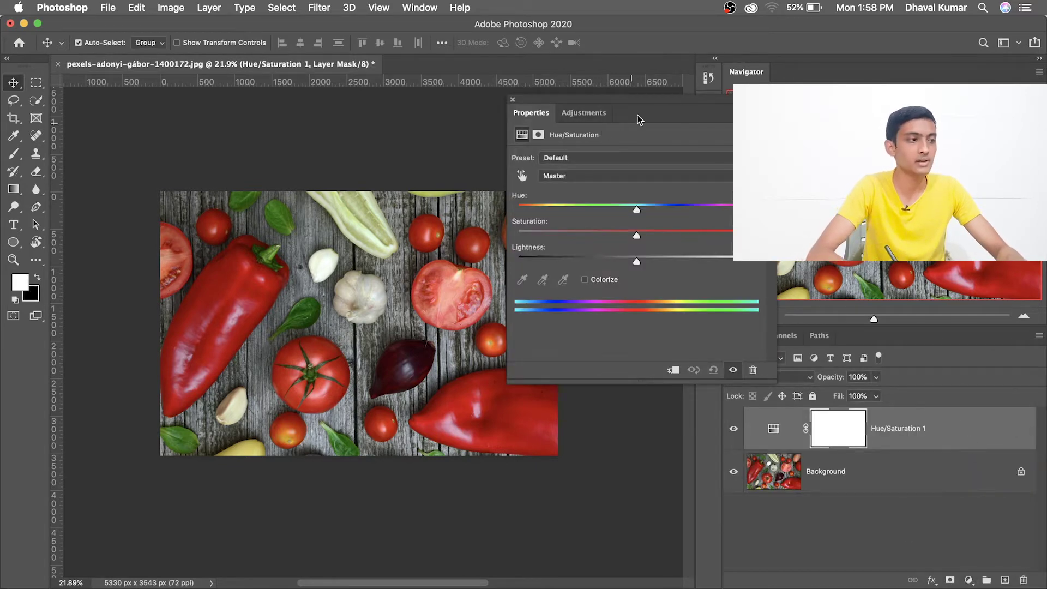
pyautogui.moveTo(639, 119); pyautogui.dragTo(557, 125)
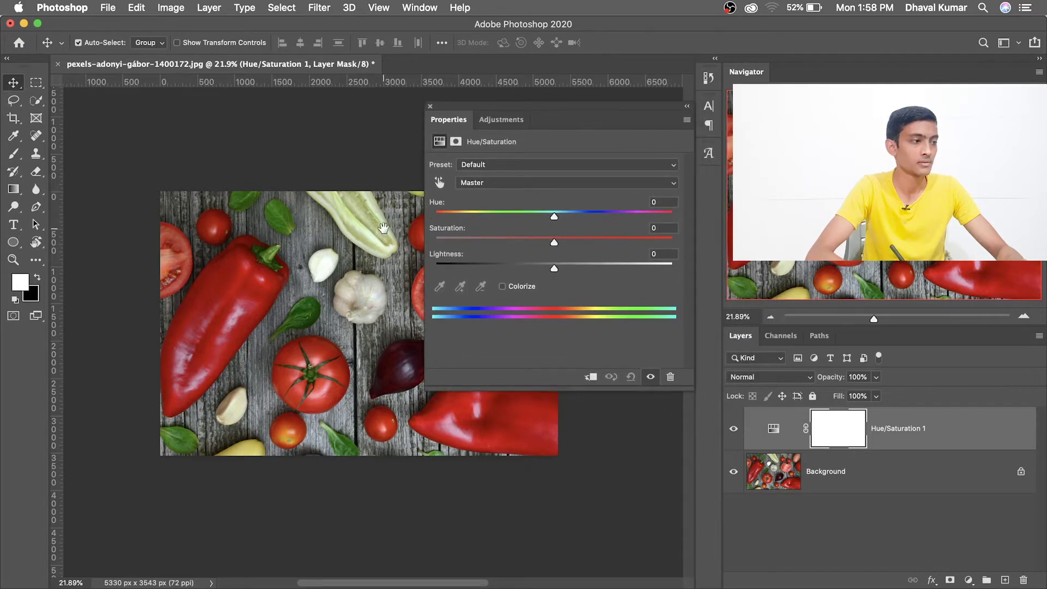
pyautogui.moveTo(384, 228)
pyautogui.mouseDown()
pyautogui.moveTo(290, 160)
pyautogui.moveTo(316, 188)
pyautogui.moveTo(291, 191)
pyautogui.mouseUp()
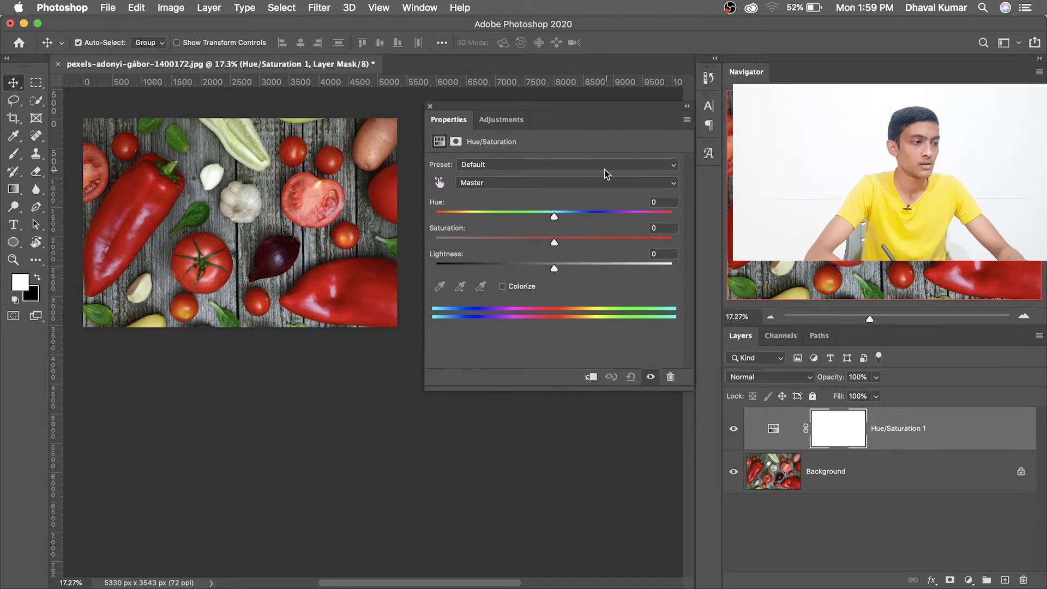
pyautogui.click(566, 183)
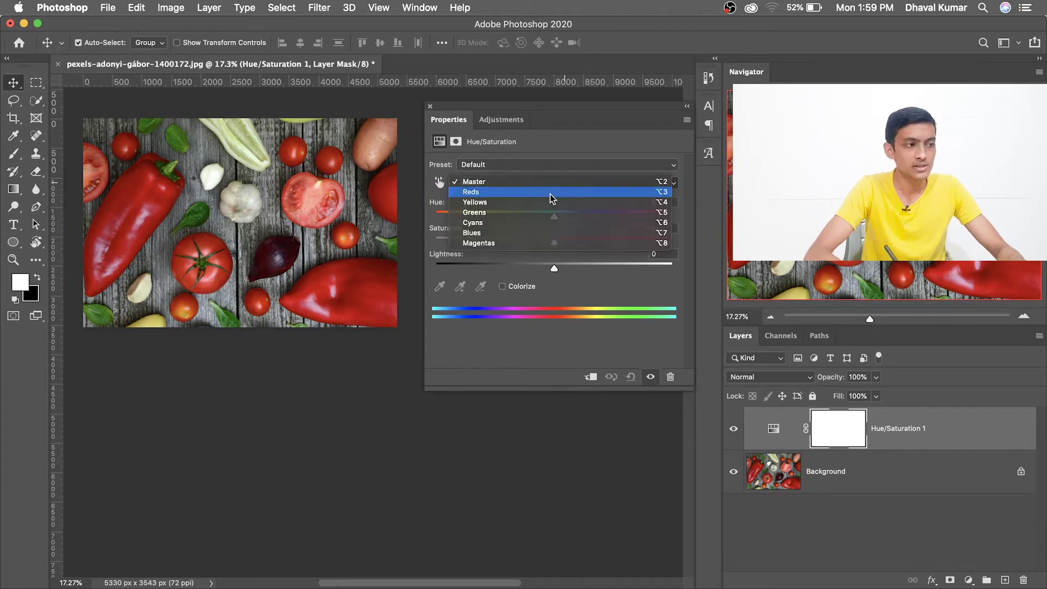
pyautogui.click(552, 196)
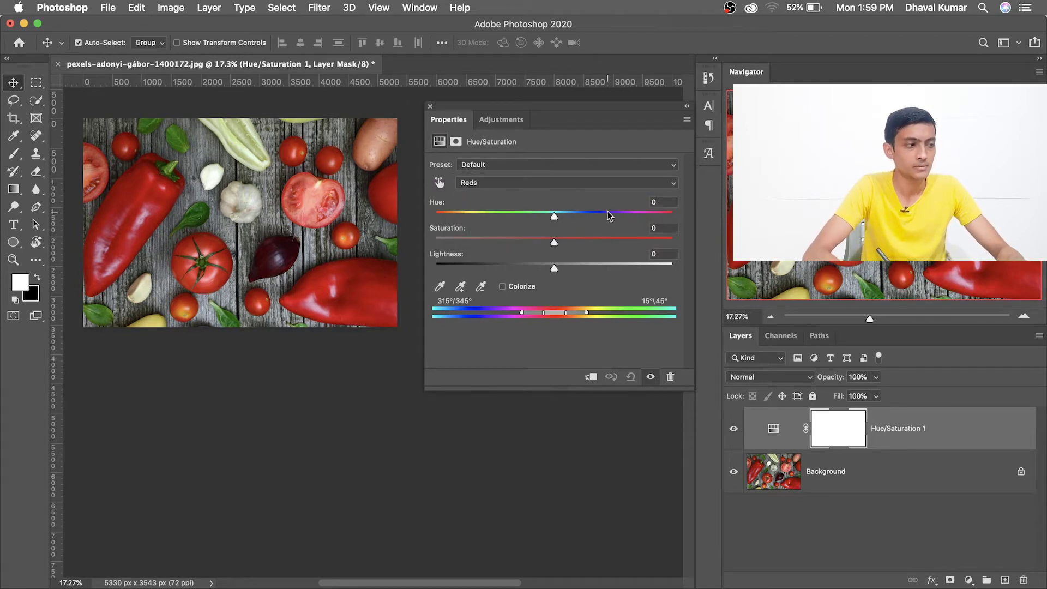
pyautogui.moveTo(554, 216); pyautogui.dragTo(618, 217)
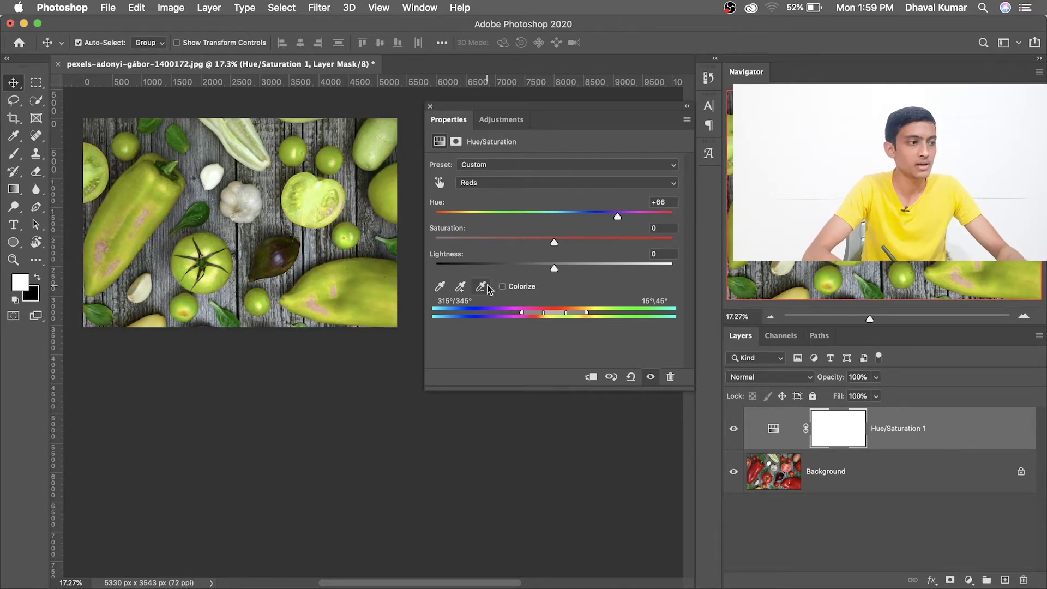
pyautogui.moveTo(425, 280); pyautogui.dragTo(463, 273)
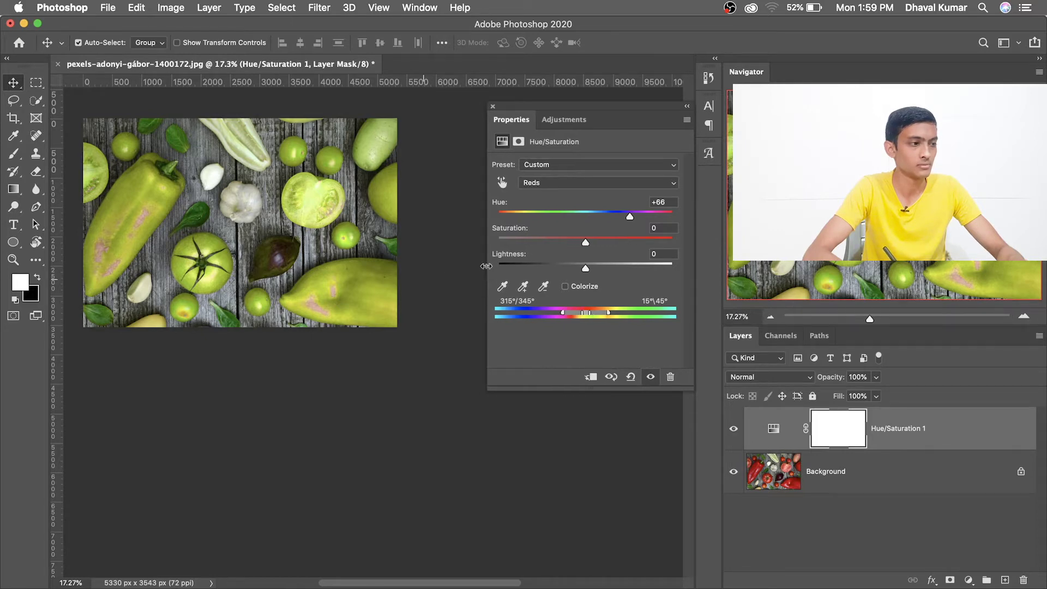
pyautogui.moveTo(338, 293)
pyautogui.mouseDown()
pyautogui.moveTo(428, 319)
pyautogui.moveTo(406, 314)
pyautogui.mouseUp()
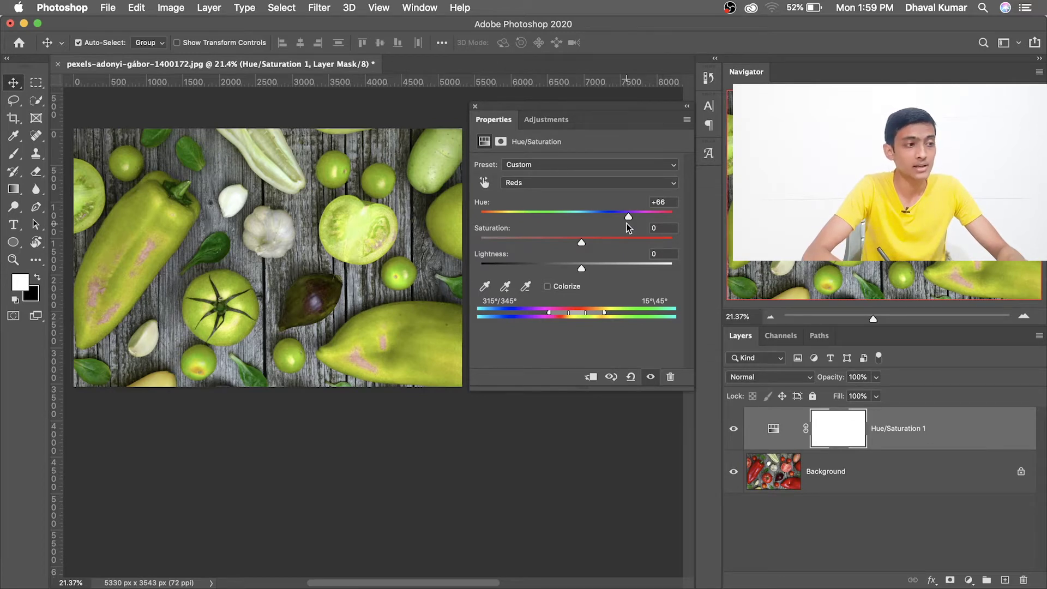
# Step: Raise the reds' hue to +88 and widen the red range on the colour bar
pyautogui.moveTo(627, 221); pyautogui.dragTo(636, 217)
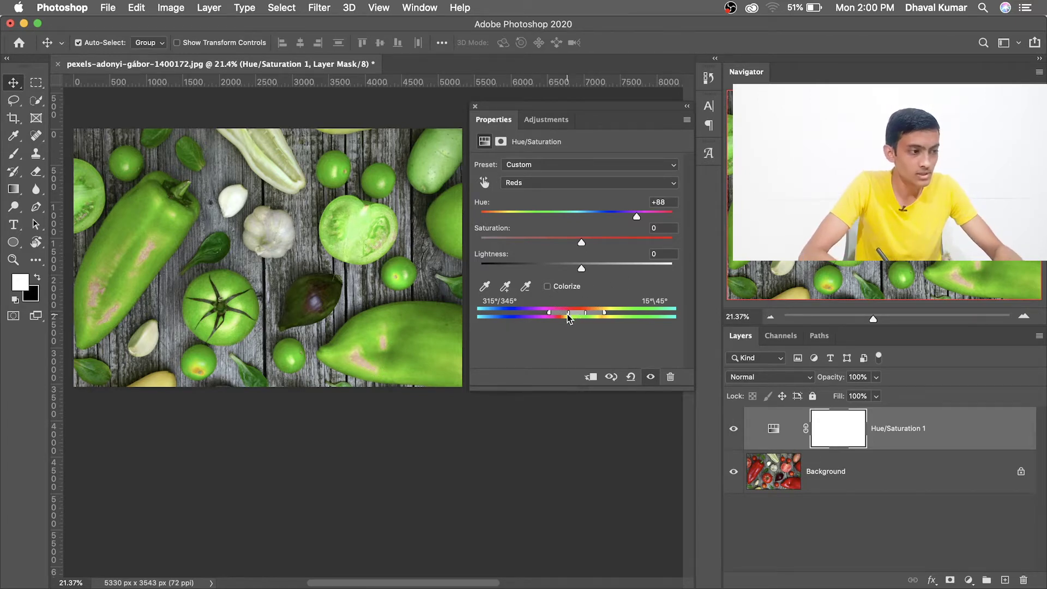
pyautogui.moveTo(569, 316); pyautogui.dragTo(562, 317)
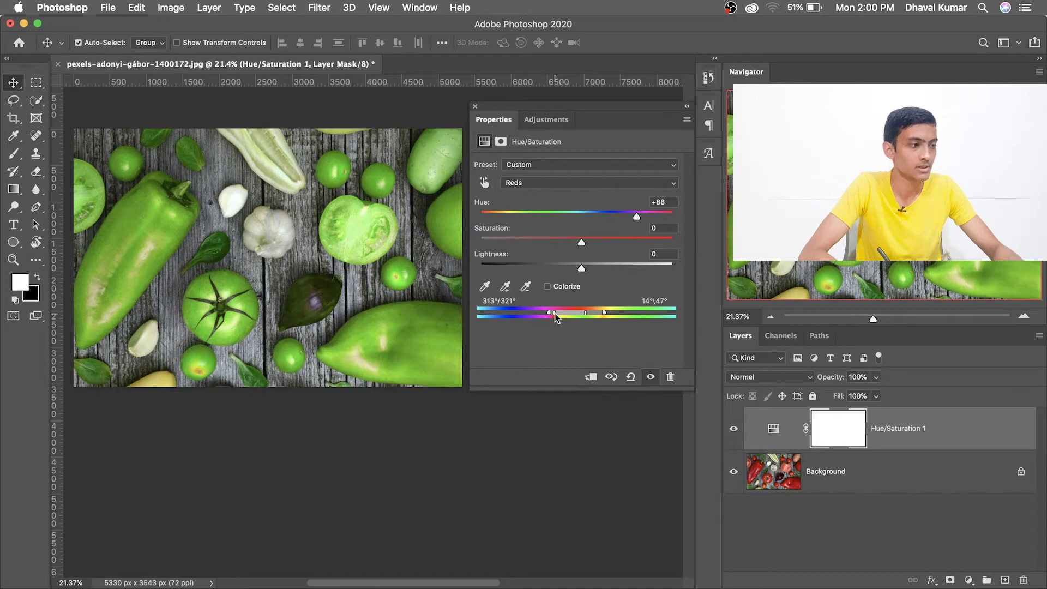
pyautogui.moveTo(556, 316); pyautogui.dragTo(562, 316)
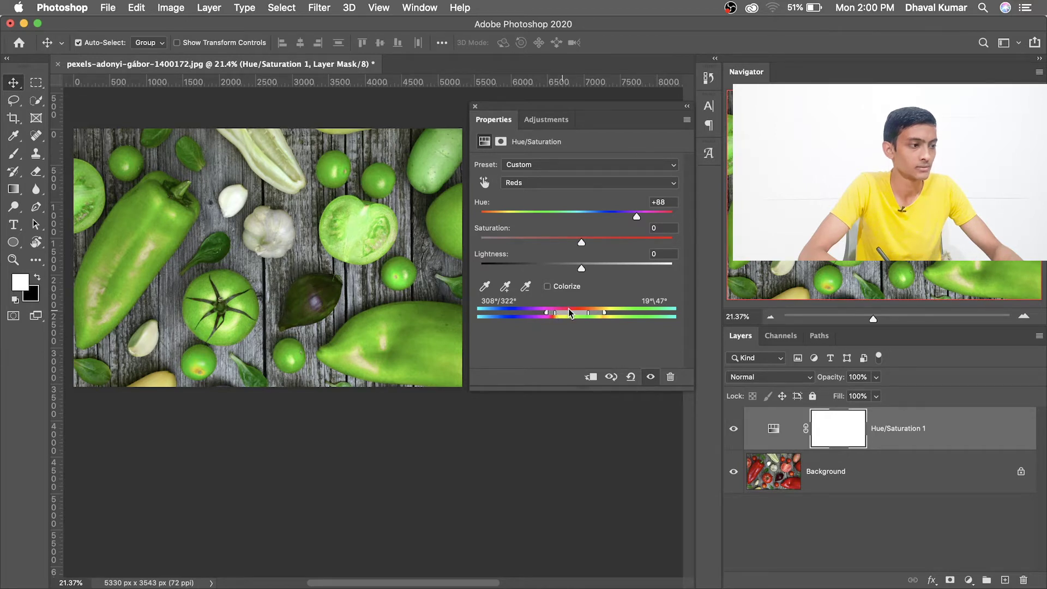
pyautogui.moveTo(599, 314)
pyautogui.mouseDown()
pyautogui.moveTo(540, 313)
pyautogui.moveTo(597, 314)
pyautogui.mouseUp()
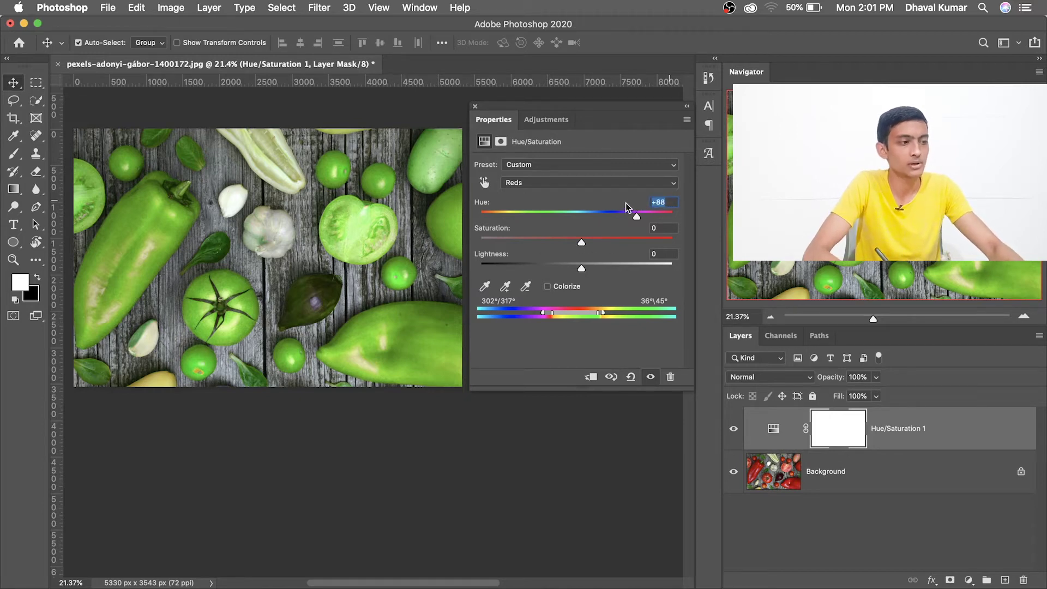
# Step: Darken the reds, set Difference blending, and stamp all visible layers into a new Layer 1
pyautogui.write('0')
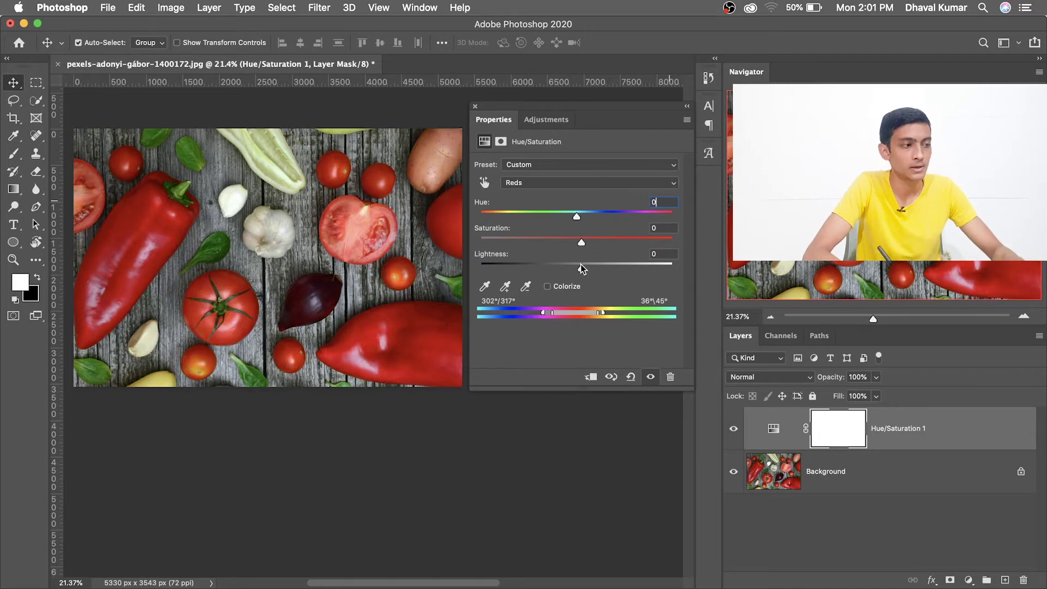
pyautogui.moveTo(582, 268); pyautogui.dragTo(480, 267)
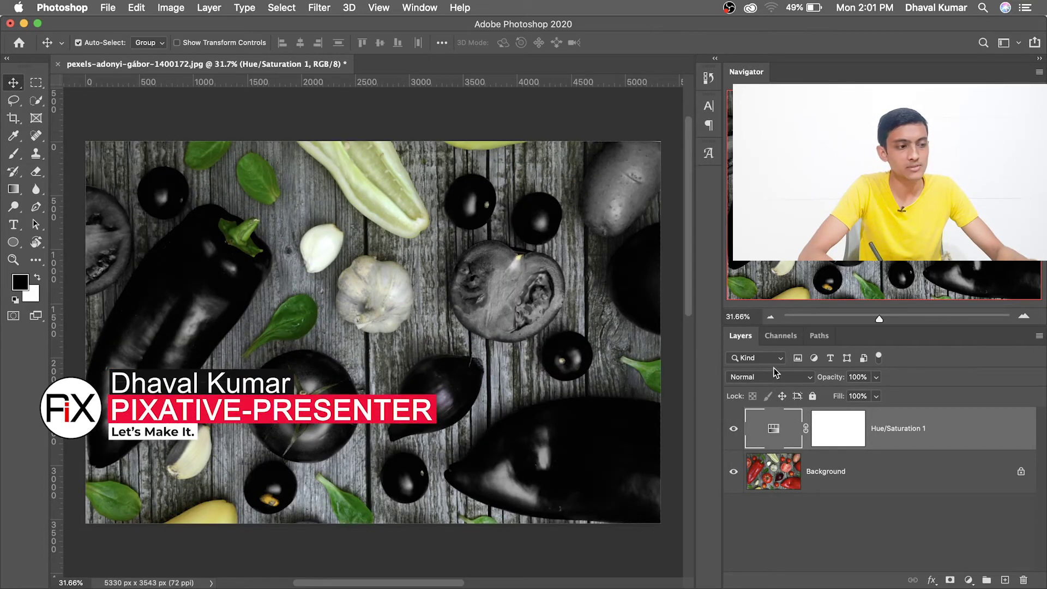
pyautogui.click(778, 381)
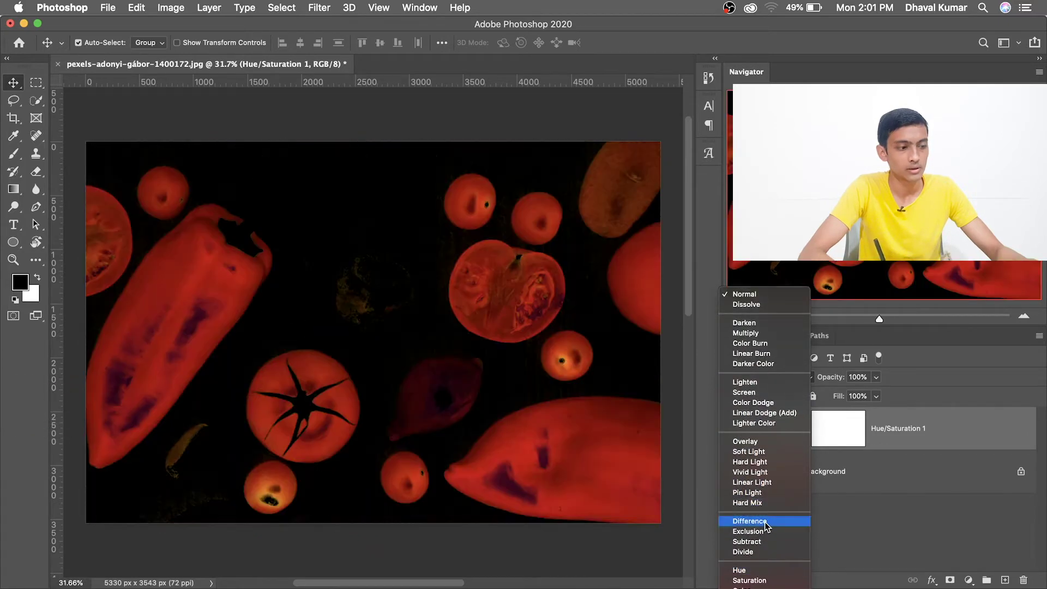
pyautogui.click(756, 521)
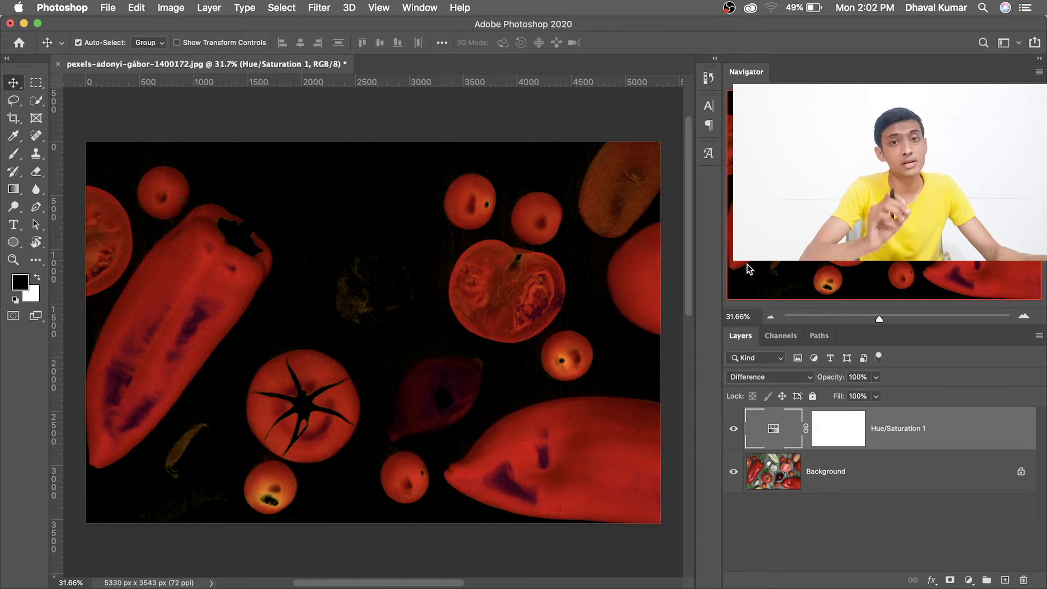
pyautogui.hotkey('ctrl', 'alt', 'shift', 'e')
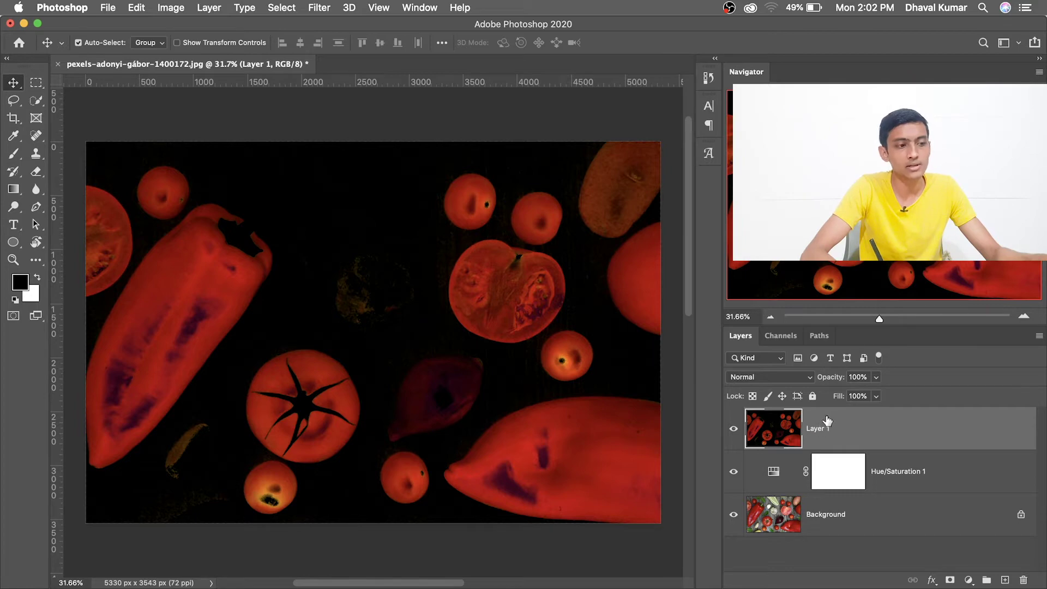
# Step: Desaturate the merged Layer 1 and rename it 'Disaturated'
pyautogui.click(184, 12)
pyautogui.moveTo(193, 44)
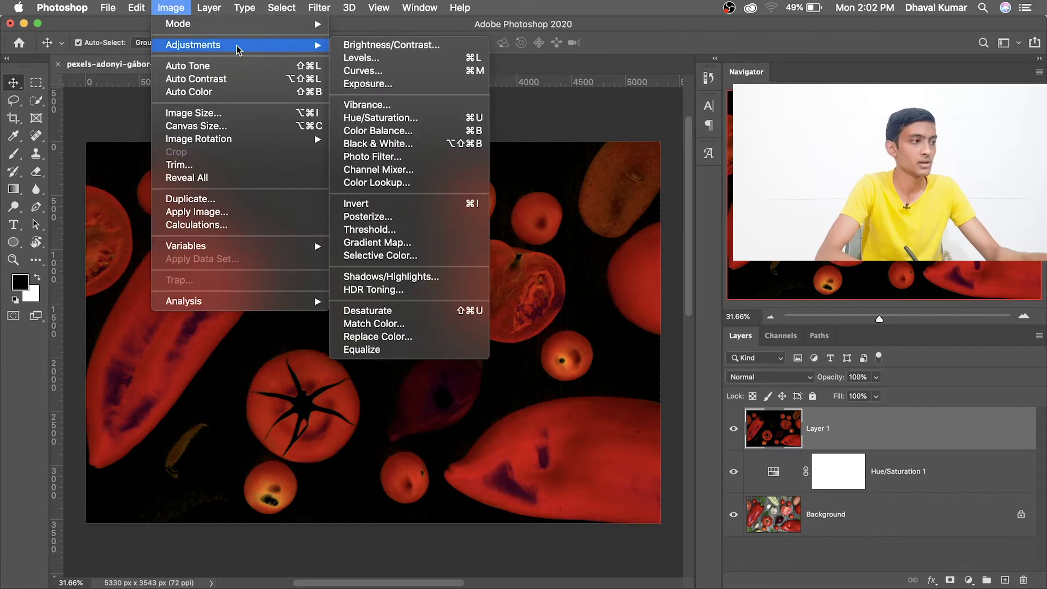
pyautogui.click(441, 311)
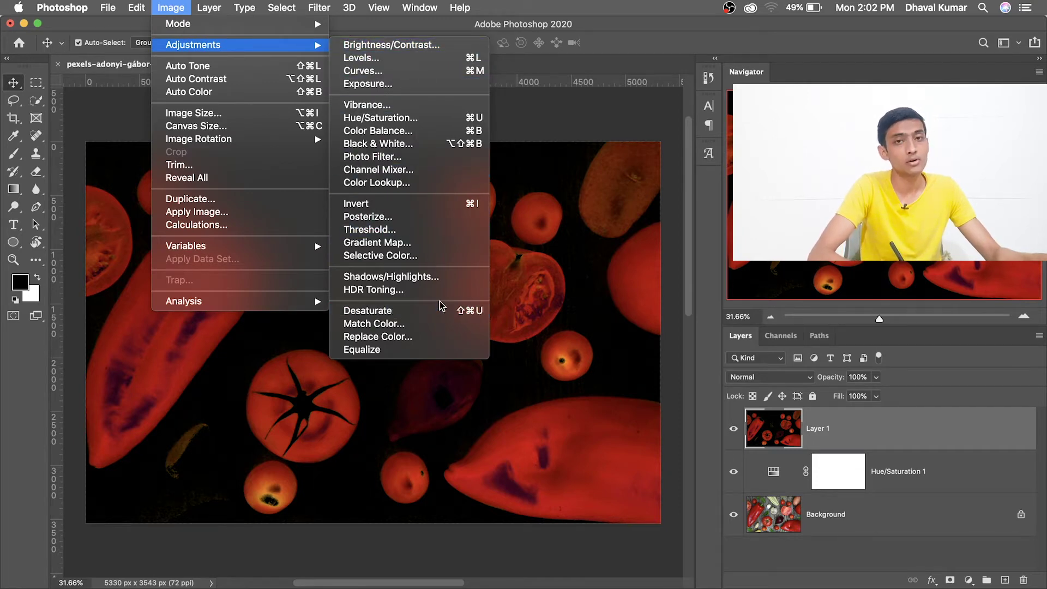
pyautogui.click(436, 312)
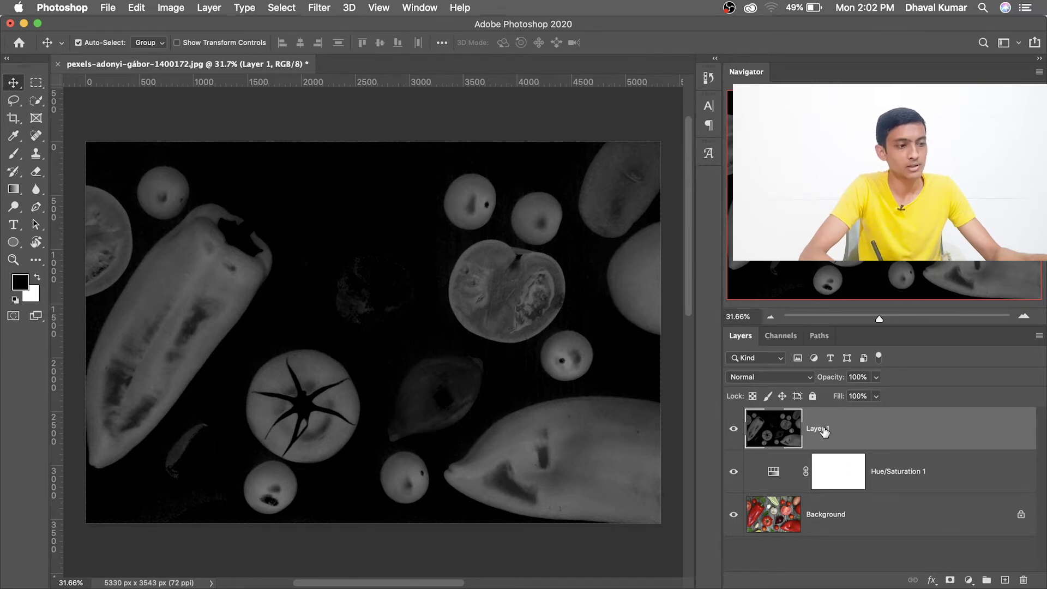
pyautogui.write('Disaturated')
pyautogui.press('Return')
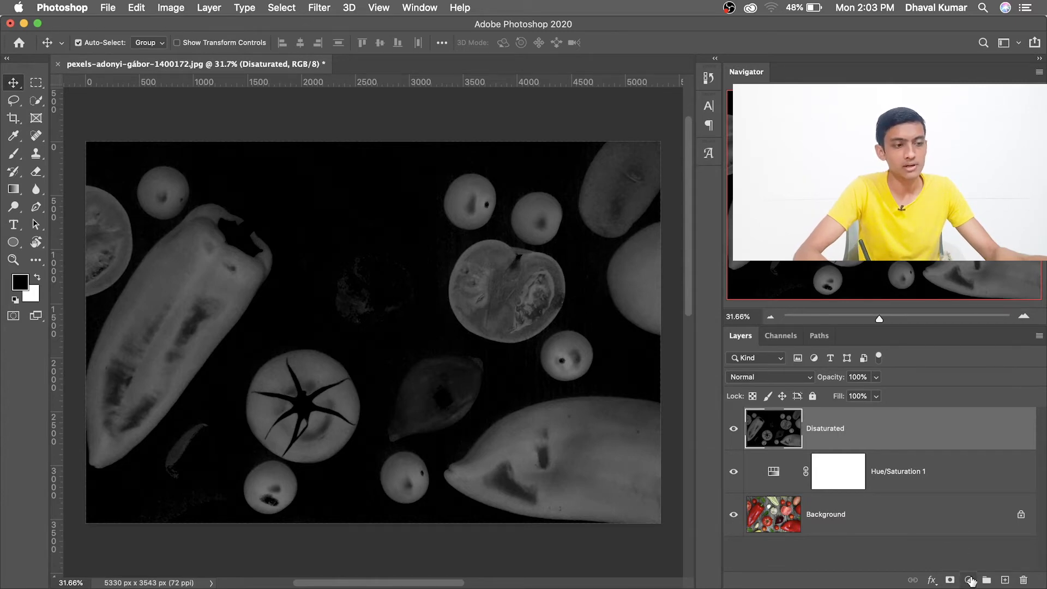
# Step: Add a Levels layer with input black 17 and white 22 for a white-on-black vegetable mask
pyautogui.click(969, 580)
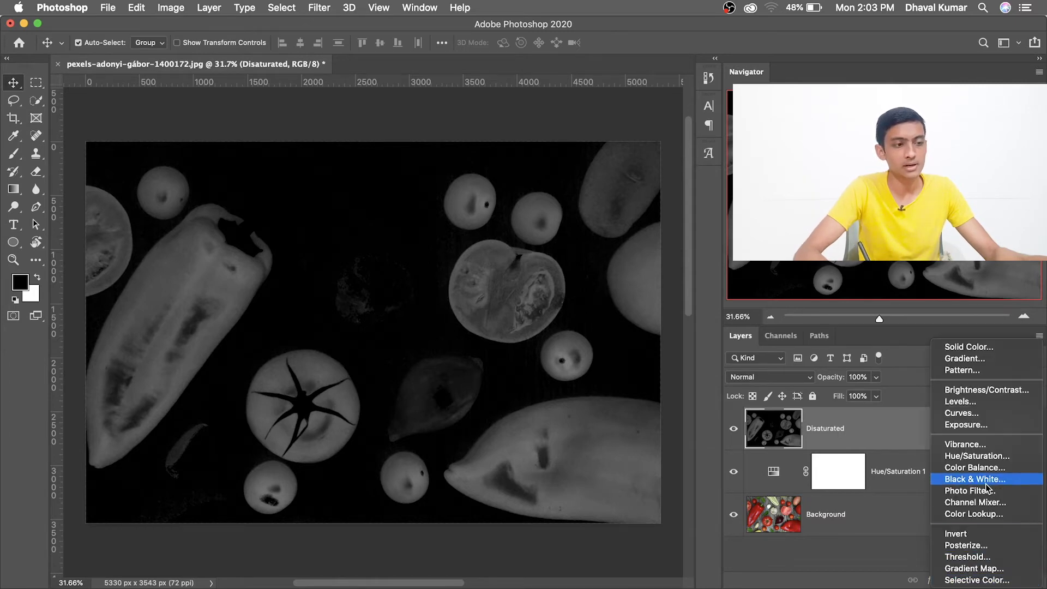
pyautogui.click(988, 401)
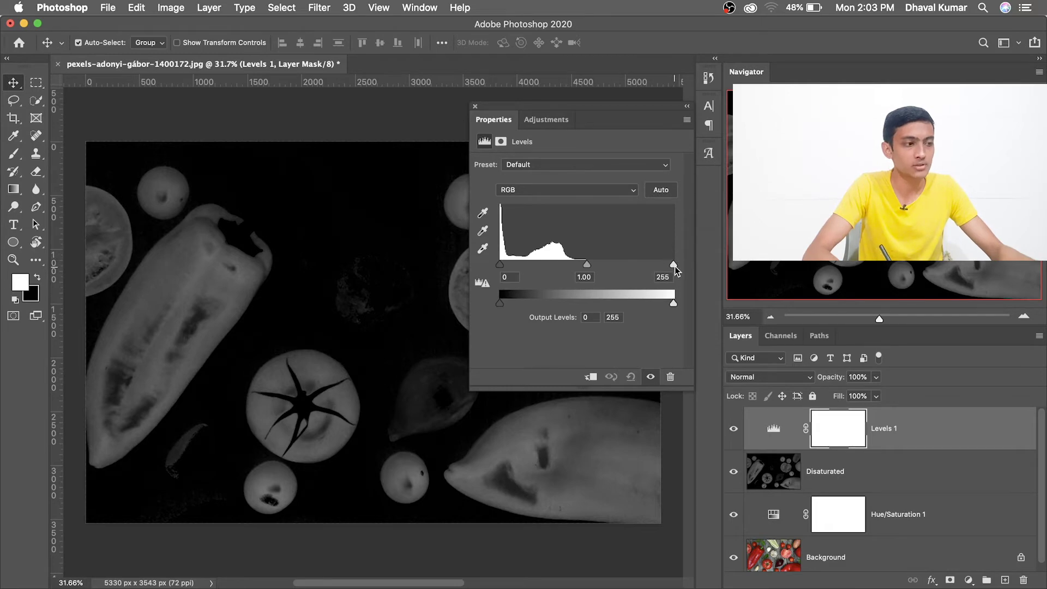
pyautogui.moveTo(675, 265); pyautogui.dragTo(558, 265)
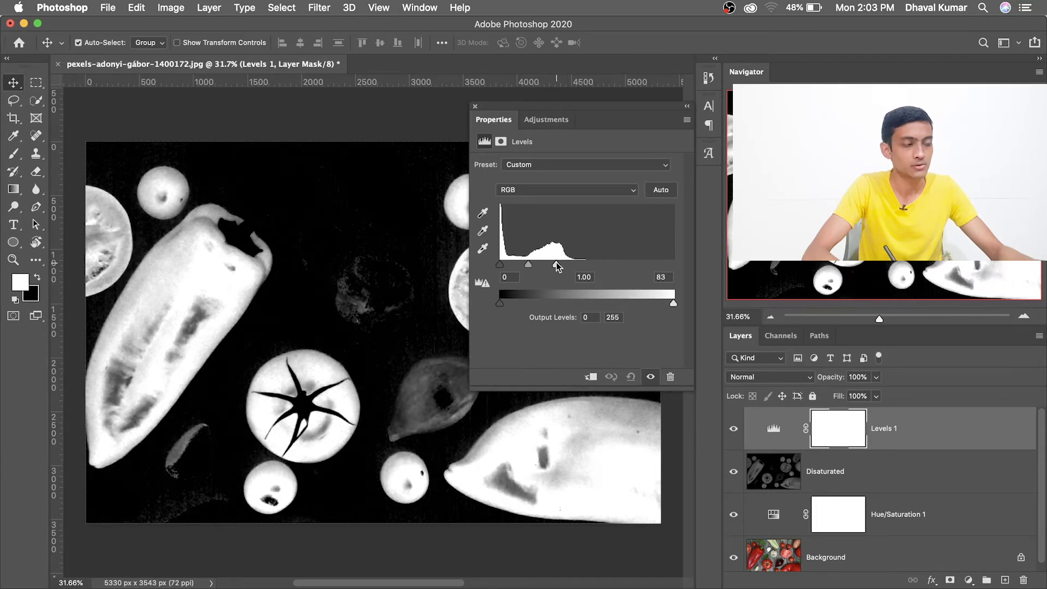
pyautogui.moveTo(557, 266); pyautogui.dragTo(548, 266)
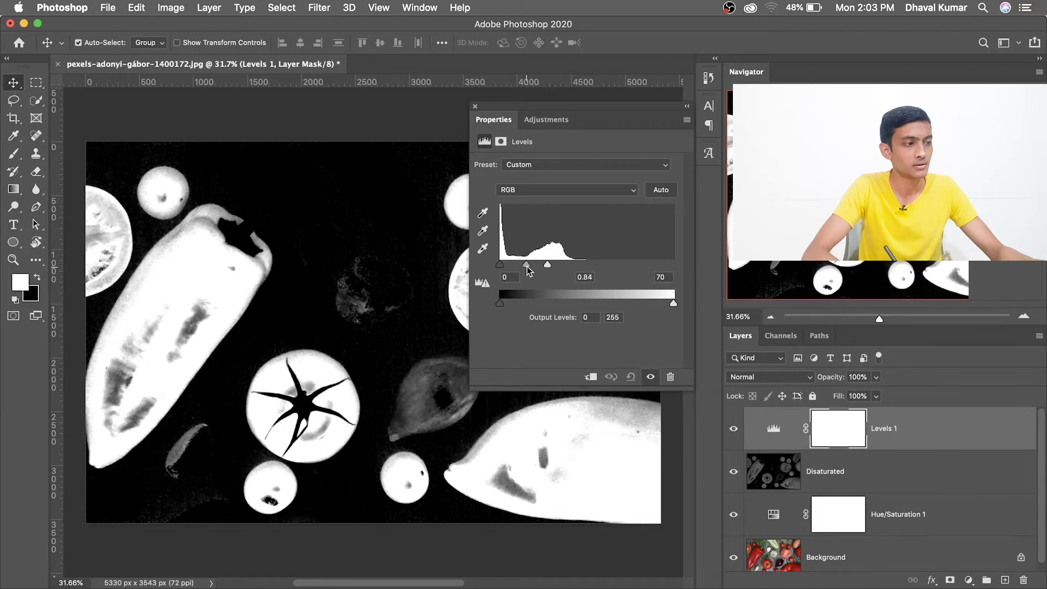
pyautogui.moveTo(524, 266); pyautogui.dragTo(517, 265)
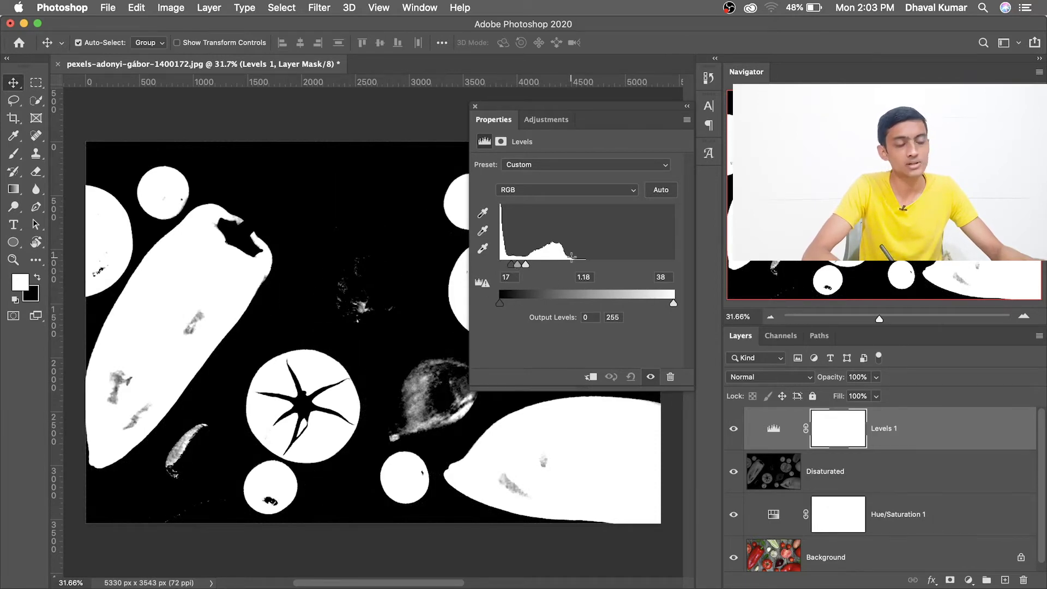
pyautogui.moveTo(525, 265); pyautogui.dragTo(516, 268)
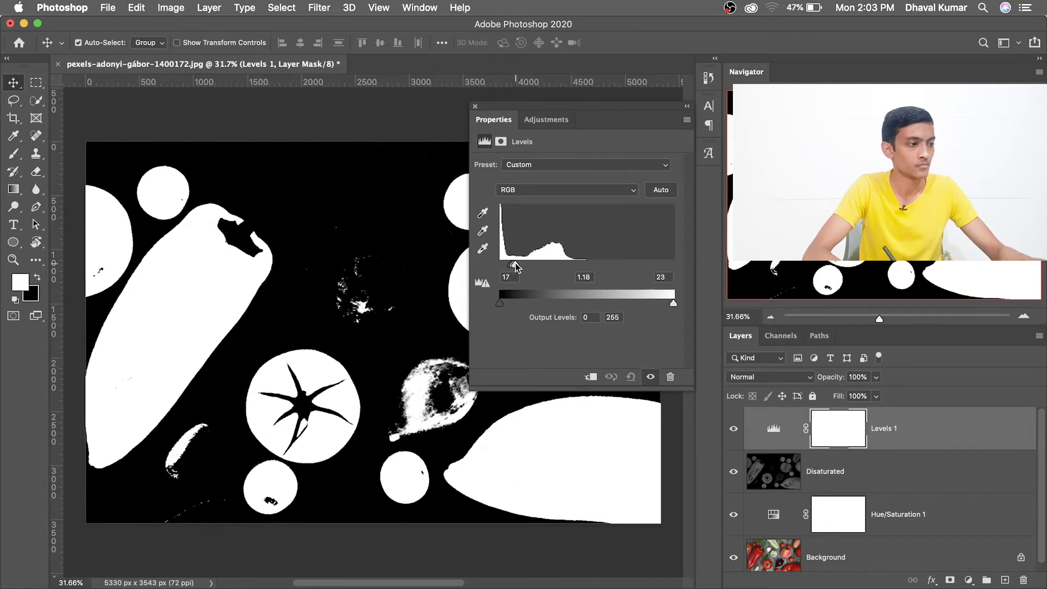
pyautogui.moveTo(516, 267); pyautogui.dragTo(513, 267)
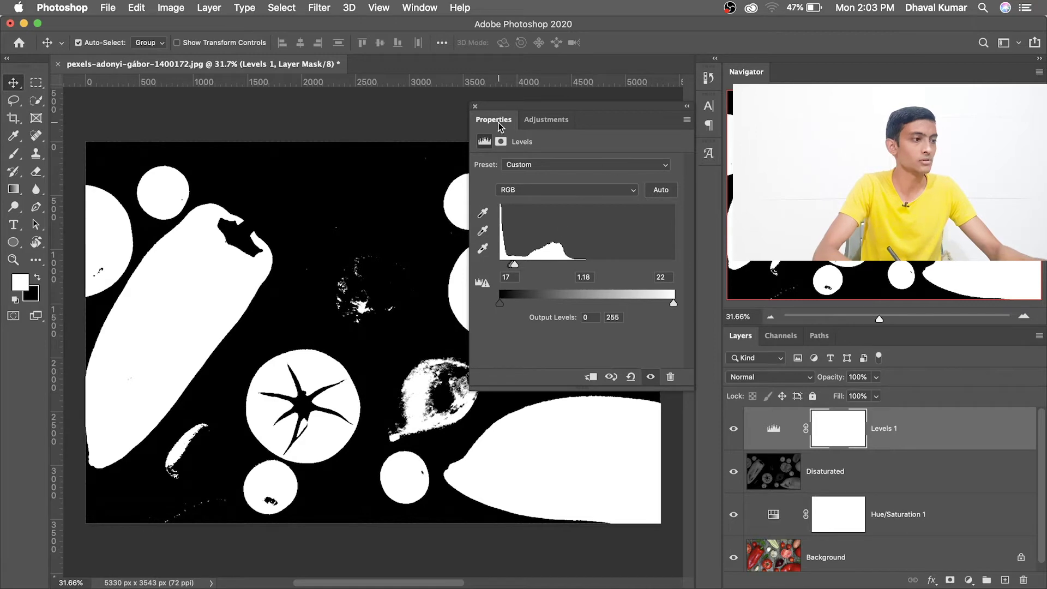
pyautogui.click(476, 106)
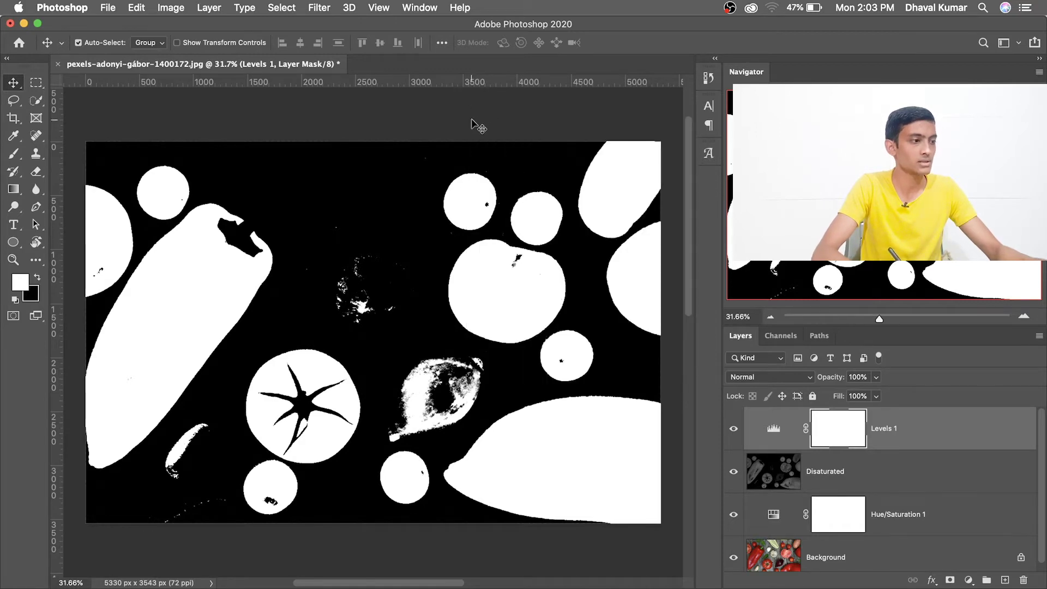
pyautogui.click(831, 461)
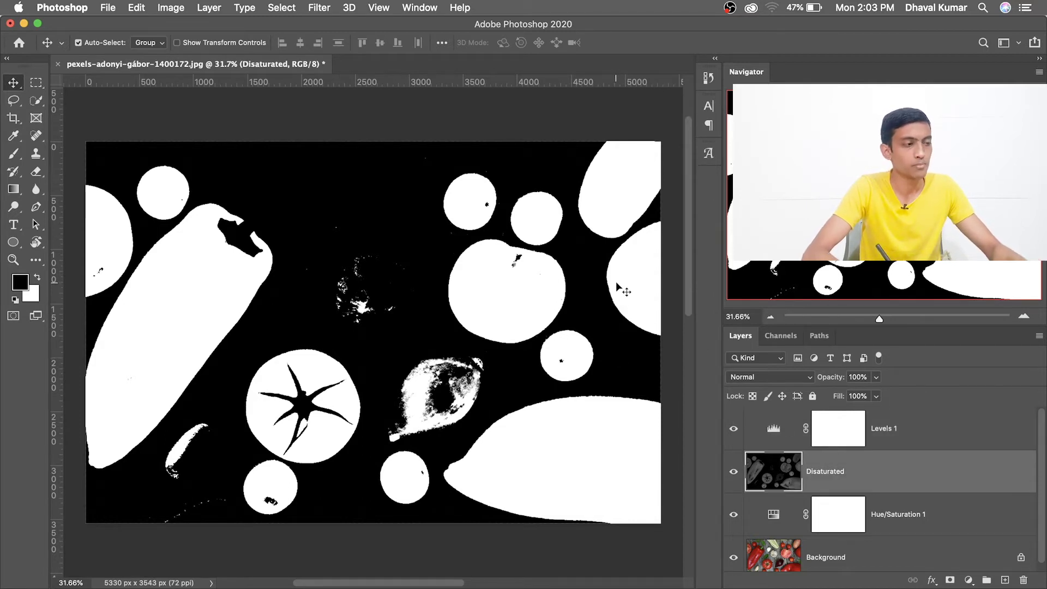
# Step: With a soft round black brush, paint out the leaf and white specks near the top
pyautogui.press('b')
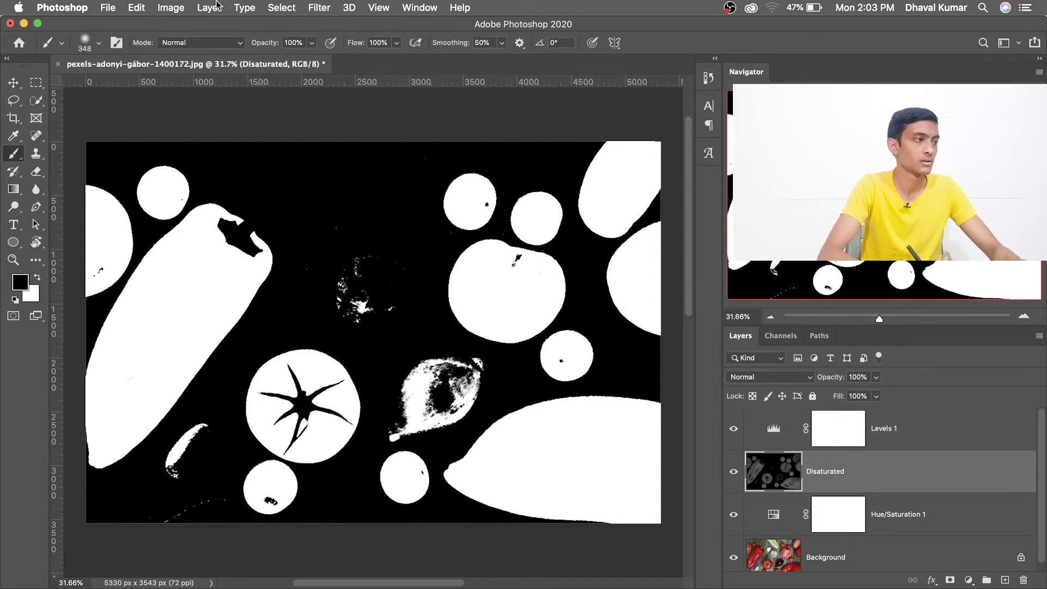
pyautogui.click(99, 45)
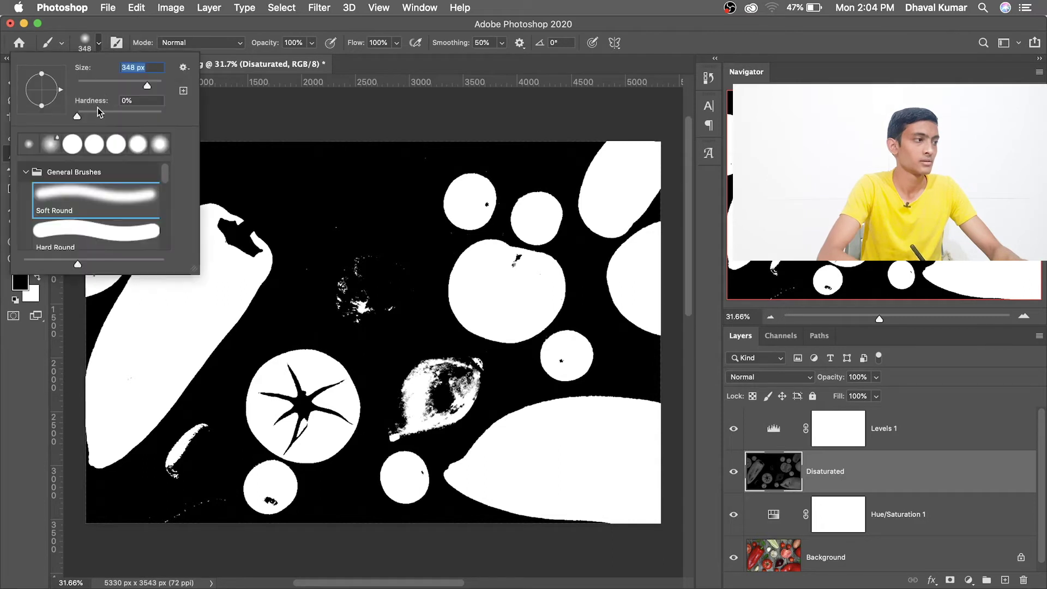
pyautogui.click(112, 194)
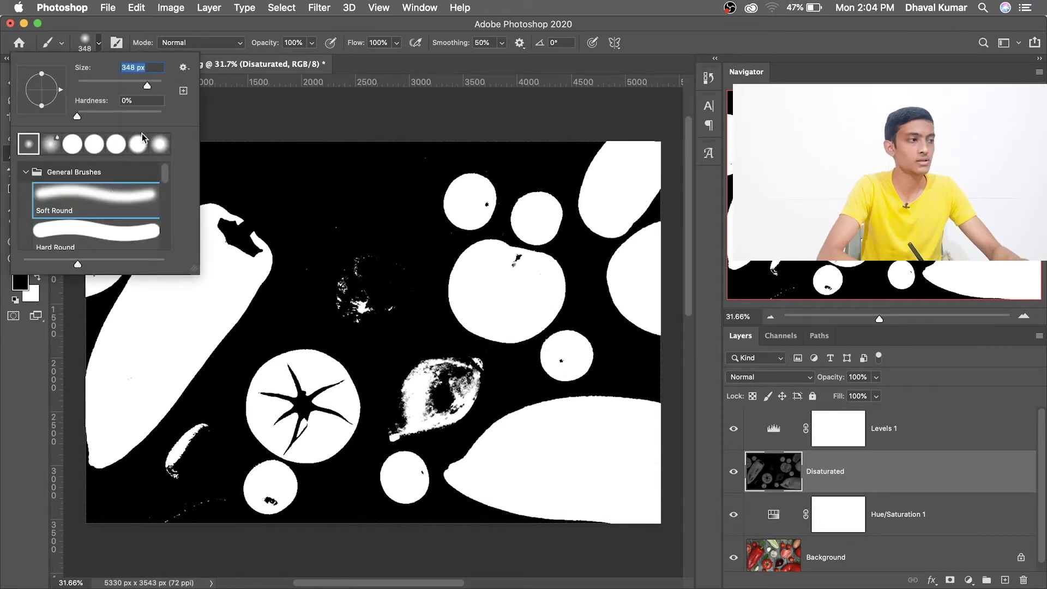
pyautogui.click(394, 45)
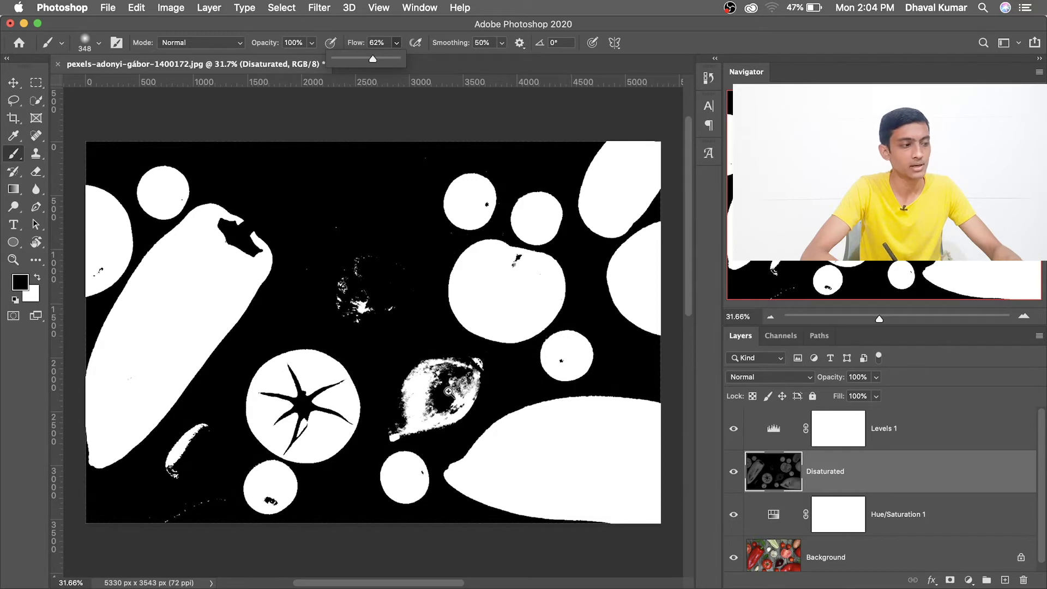
pyautogui.moveTo(448, 391); pyautogui.dragTo(522, 332)
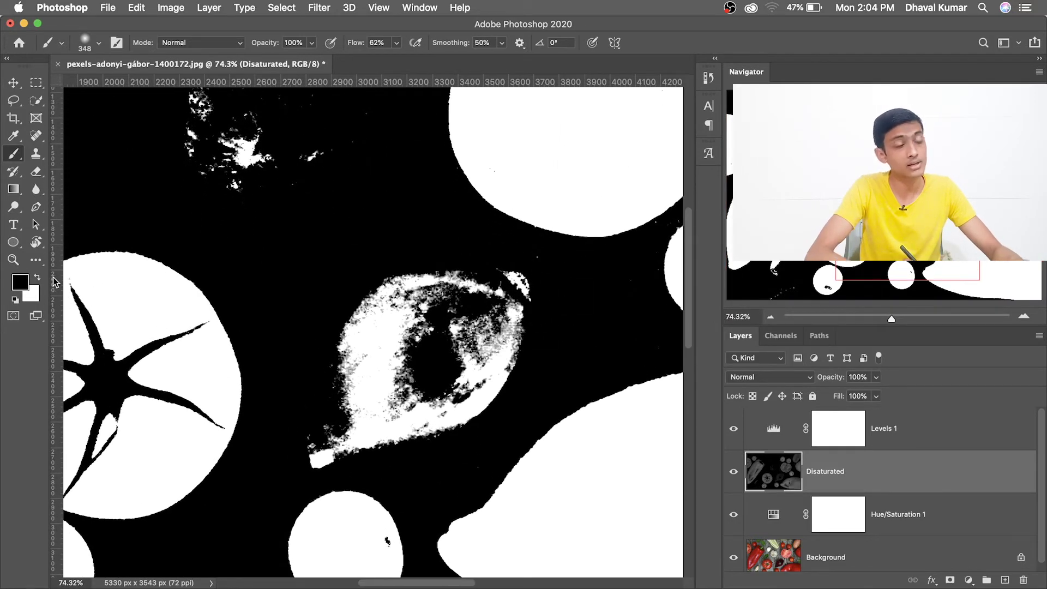
pyautogui.moveTo(479, 257)
pyautogui.mouseDown()
pyautogui.moveTo(479, 269)
pyautogui.moveTo(509, 281)
pyautogui.moveTo(315, 456)
pyautogui.moveTo(340, 315)
pyautogui.moveTo(425, 303)
pyautogui.mouseUp()
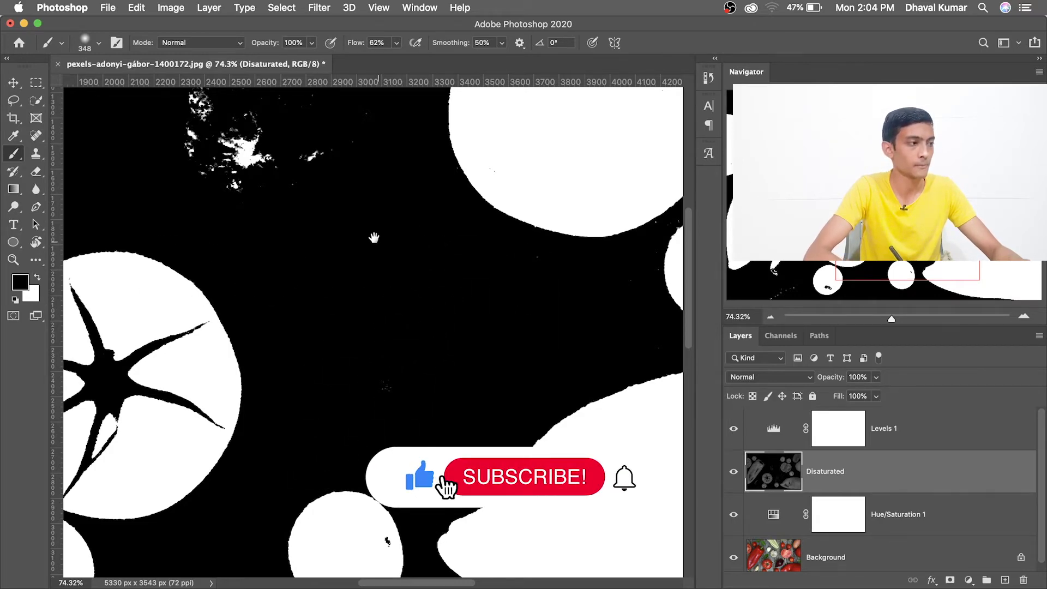
pyautogui.moveTo(373, 237); pyautogui.dragTo(493, 355)
pyautogui.moveTo(448, 305)
pyautogui.mouseDown()
pyautogui.moveTo(398, 286)
pyautogui.moveTo(351, 183)
pyautogui.moveTo(445, 153)
pyautogui.moveTo(391, 283)
pyautogui.moveTo(267, 198)
pyautogui.mouseUp()
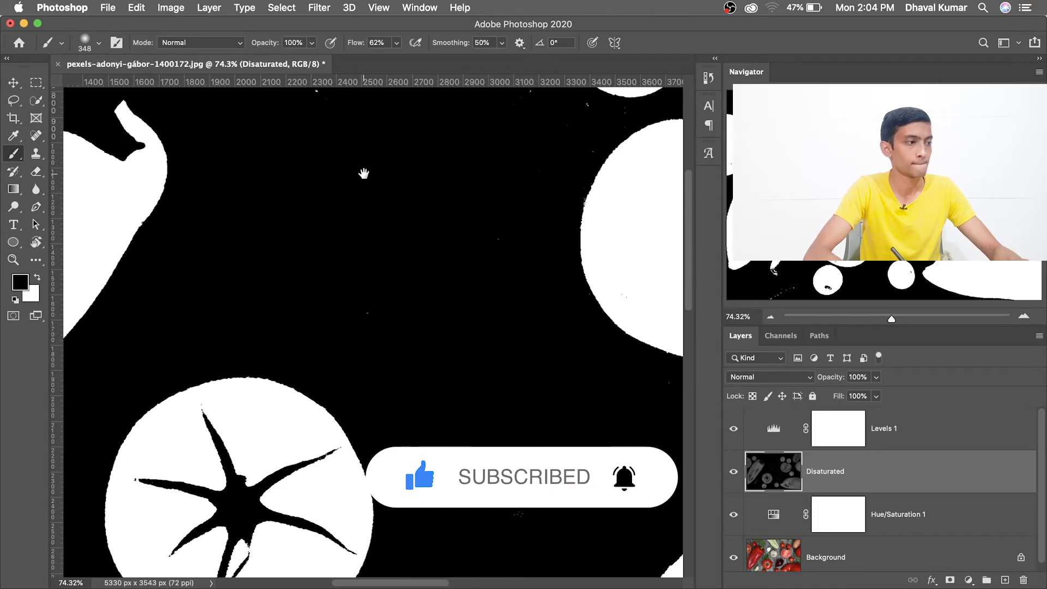
# Step: Paint the potato and the lower-left white streak black on the Disaturated layer
pyautogui.moveTo(364, 173); pyautogui.dragTo(388, 339)
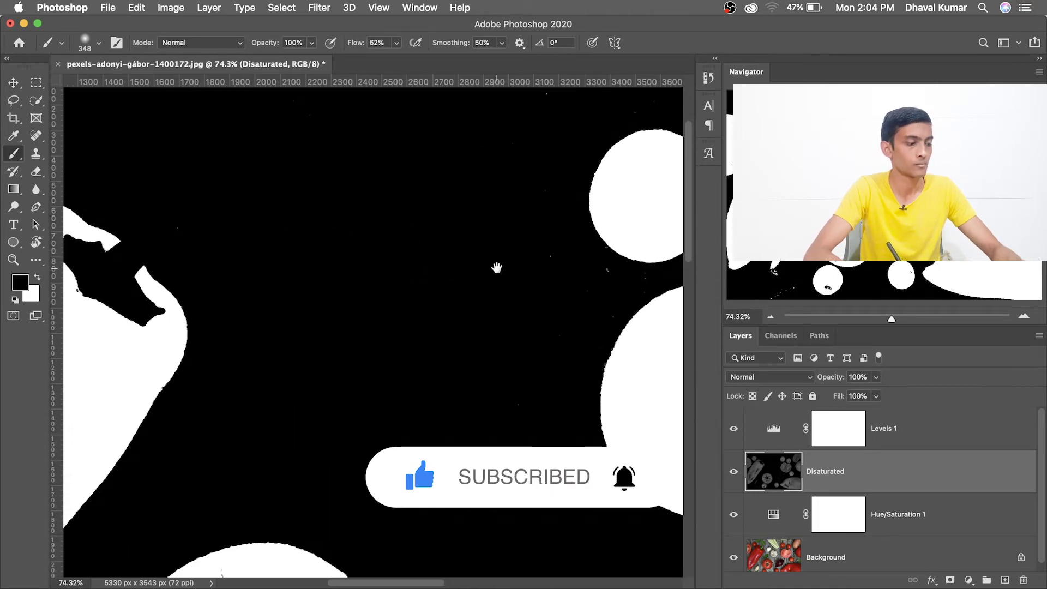
pyautogui.scroll(-3, 497, 267)
pyautogui.scroll(3, 416, 381)
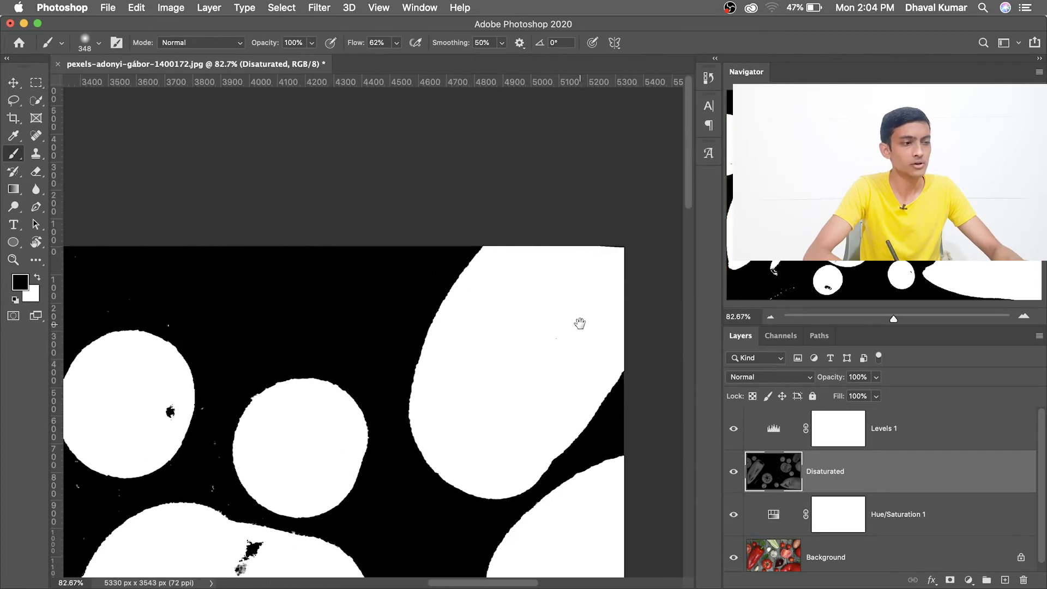
pyautogui.moveTo(580, 323); pyautogui.dragTo(557, 252)
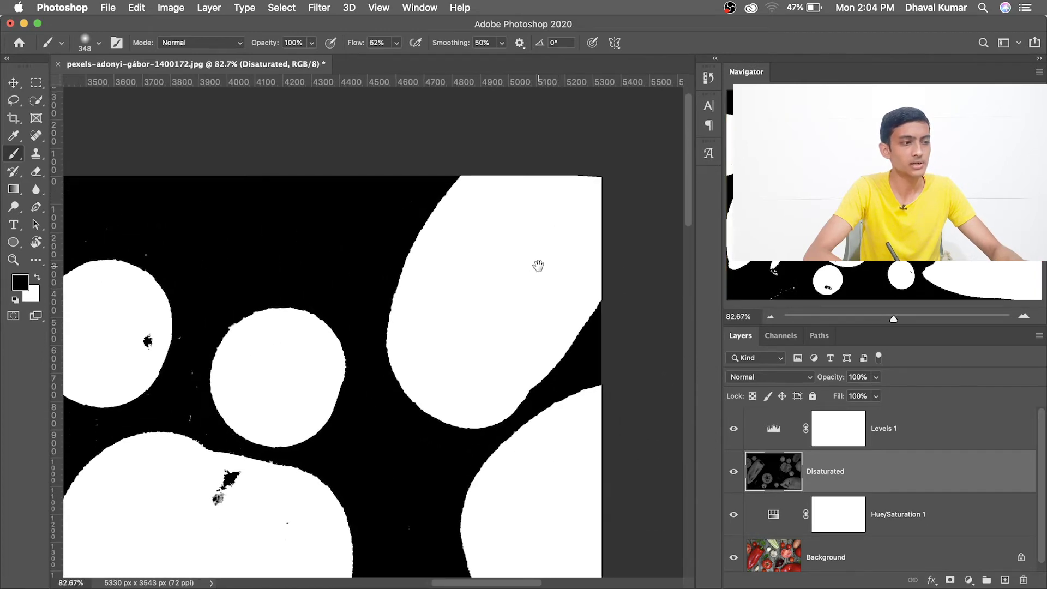
pyautogui.keyDown('alt'); pyautogui.click(735, 551); pyautogui.keyUp('alt')
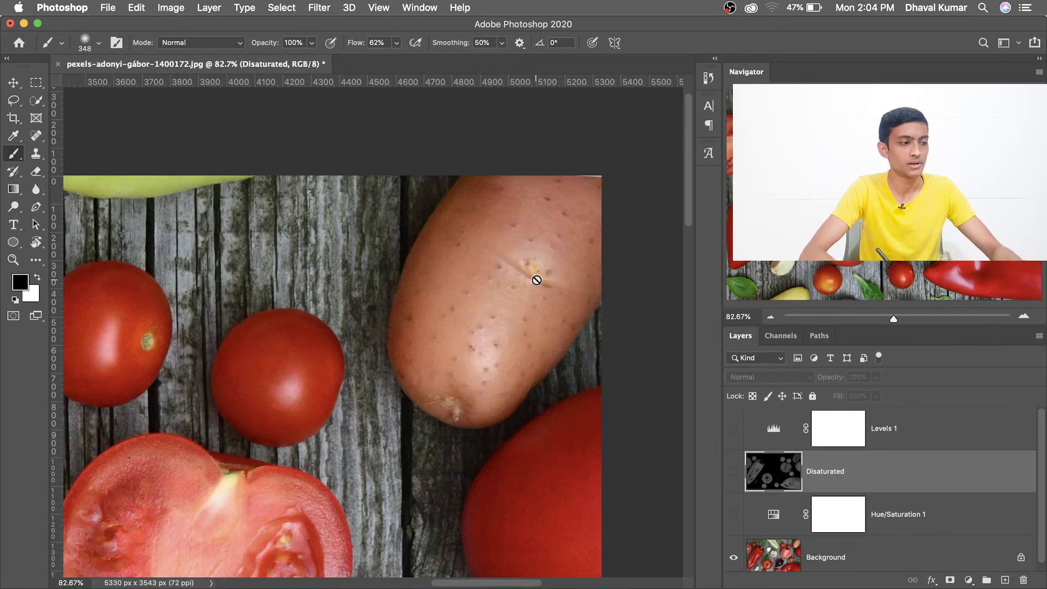
pyautogui.keyDown('alt'); pyautogui.click(735, 550); pyautogui.keyUp('alt')
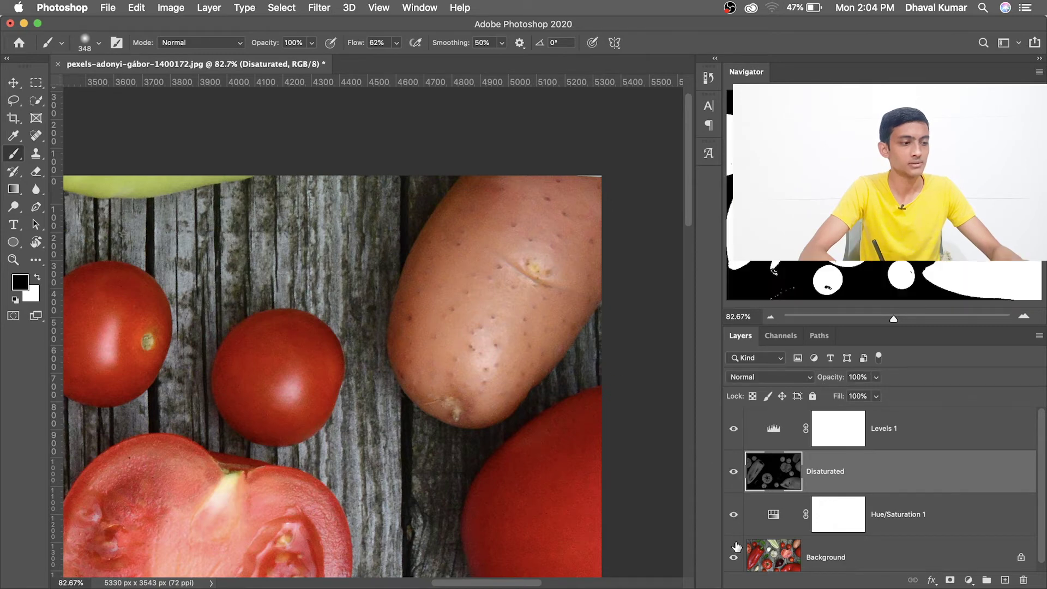
pyautogui.moveTo(561, 441); pyautogui.dragTo(522, 393)
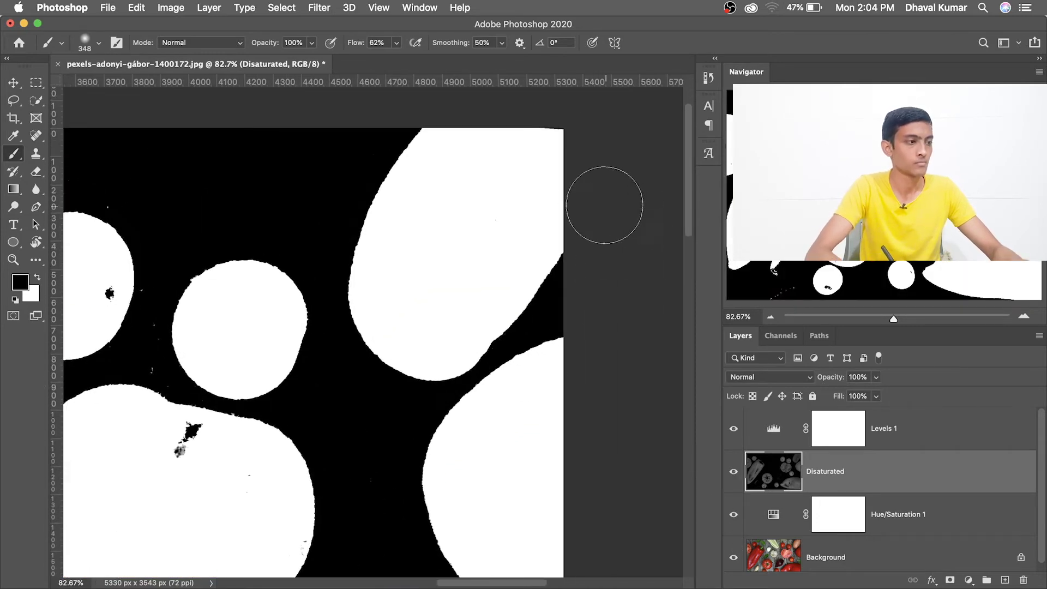
pyautogui.moveTo(603, 205)
pyautogui.mouseDown()
pyautogui.moveTo(420, 187)
pyautogui.moveTo(444, 129)
pyautogui.moveTo(557, 145)
pyautogui.moveTo(514, 286)
pyautogui.moveTo(469, 222)
pyautogui.moveTo(388, 250)
pyautogui.moveTo(367, 290)
pyautogui.moveTo(411, 313)
pyautogui.moveTo(444, 351)
pyautogui.moveTo(486, 308)
pyautogui.mouseUp()
pyautogui.scroll(-5, 485, 308)
pyautogui.scroll(-5, 381, 354)
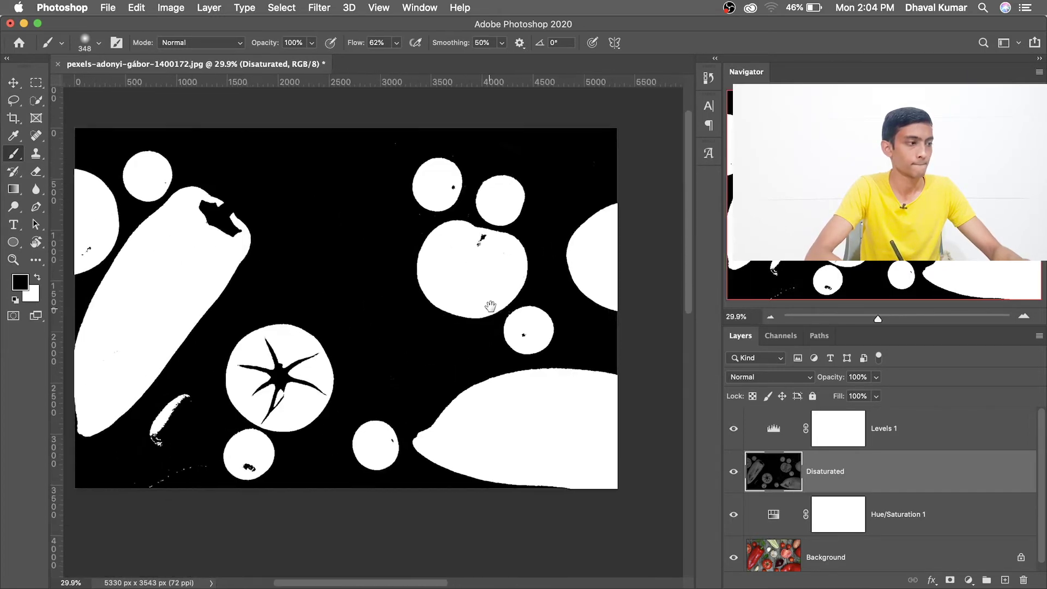
pyautogui.scroll(5, 186, 456)
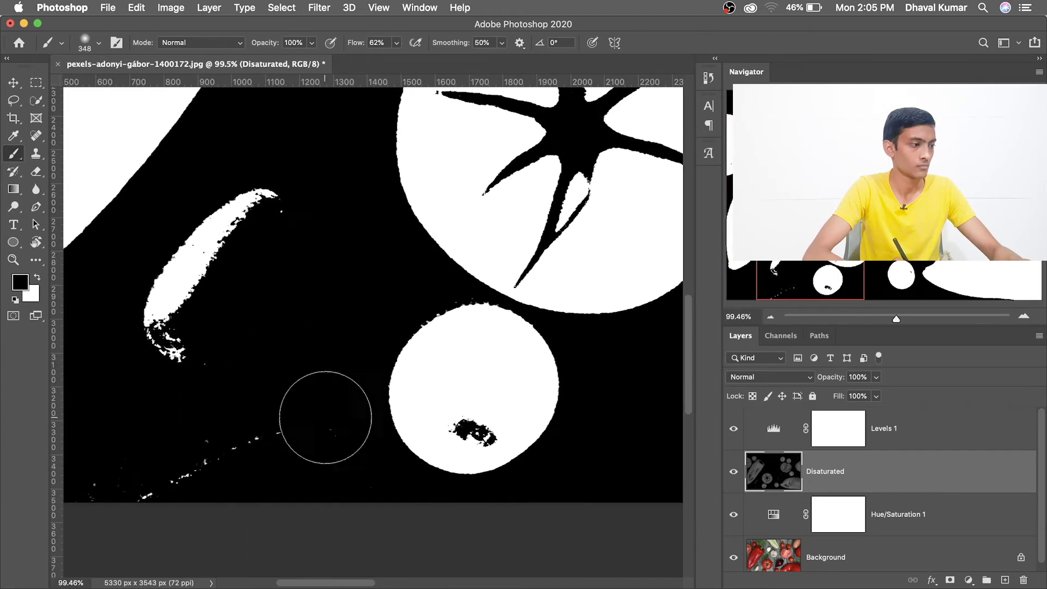
pyautogui.moveTo(204, 248); pyautogui.dragTo(234, 276)
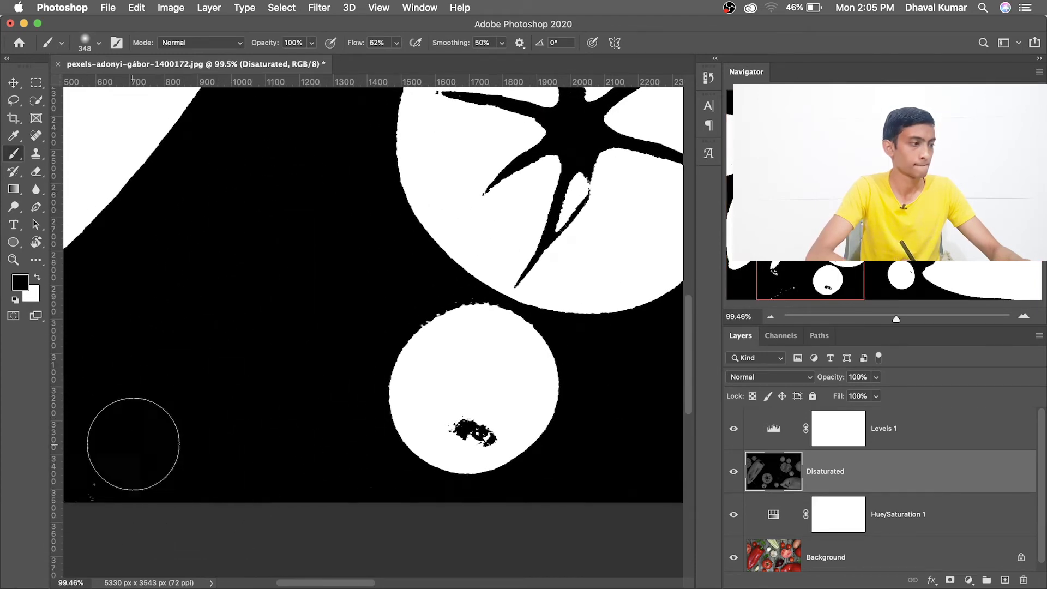
pyautogui.scroll(-5, 361, 310)
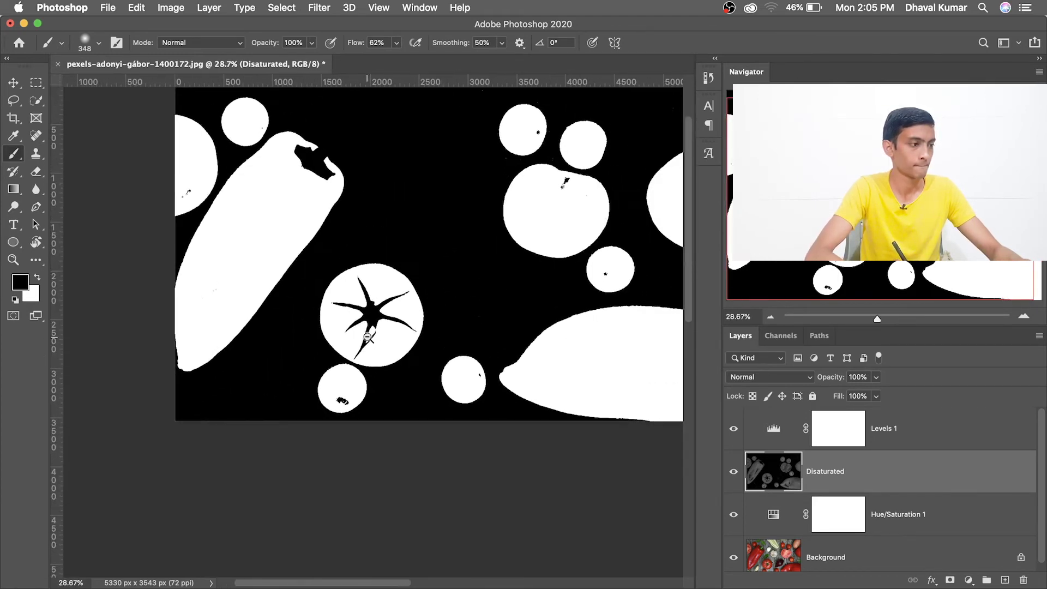
pyautogui.scroll(5, 415, 338)
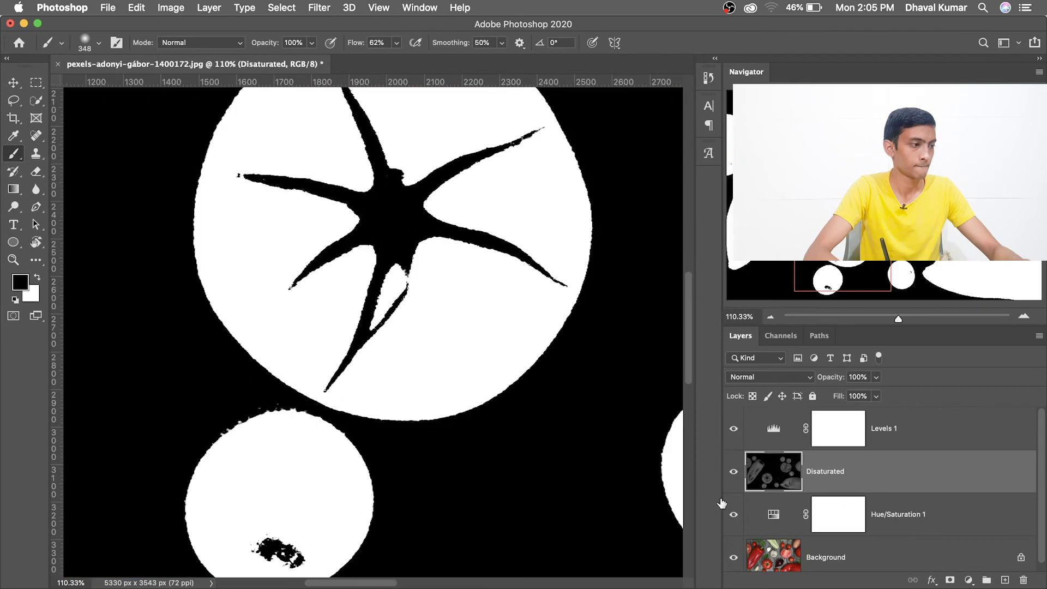
pyautogui.scroll(-1, 480, 325)
pyautogui.scroll(-4, 474, 267)
pyautogui.scroll(-1, 498, 300)
pyautogui.scroll(-1, 498, 299)
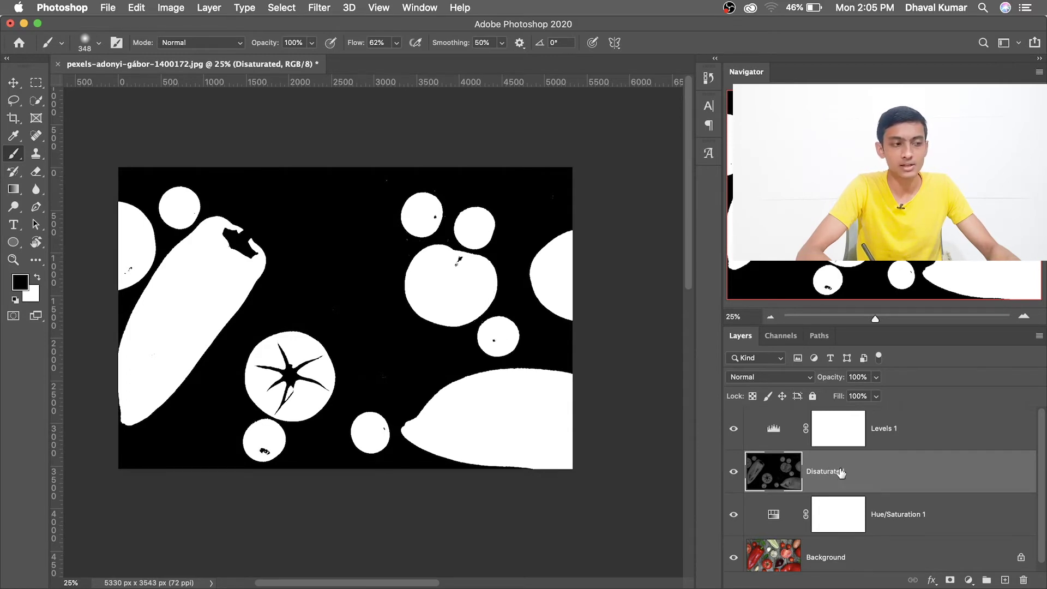
# Step: Load the white vegetable areas as a selection from the RGB channel
pyautogui.click(788, 337)
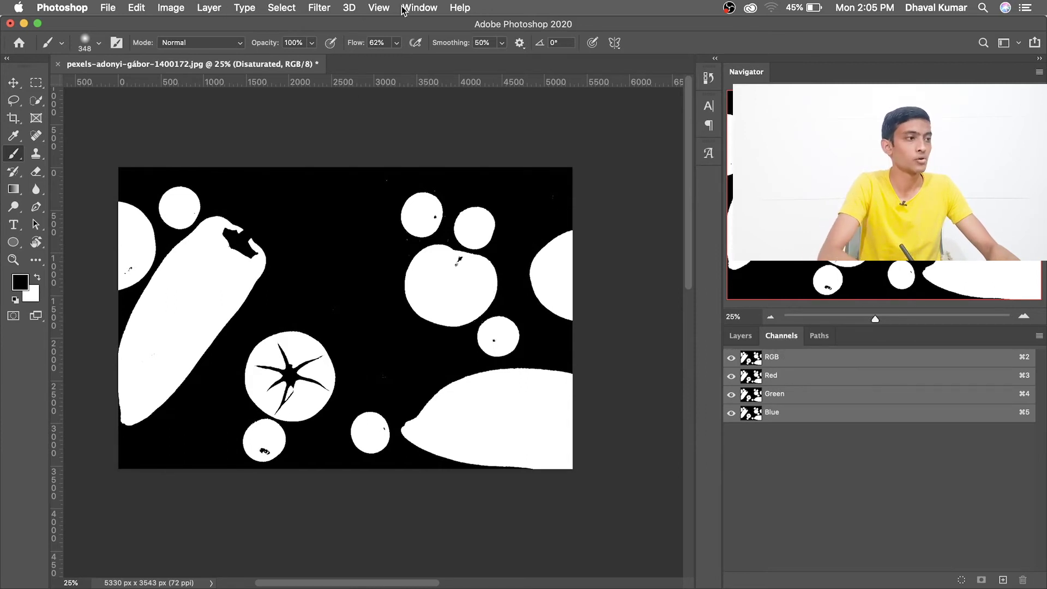
pyautogui.click(419, 8)
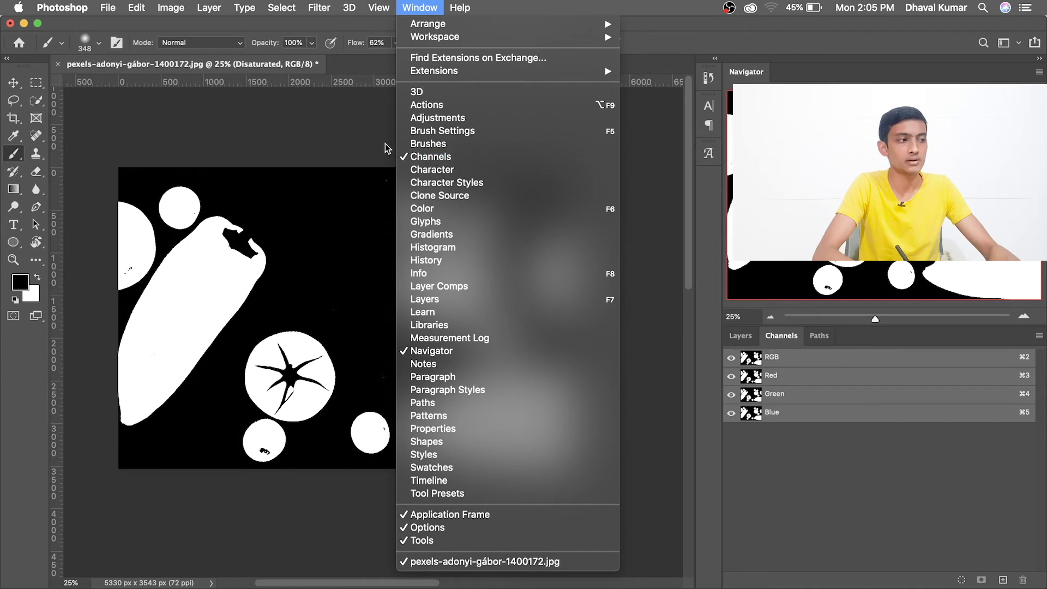
pyautogui.click(435, 158)
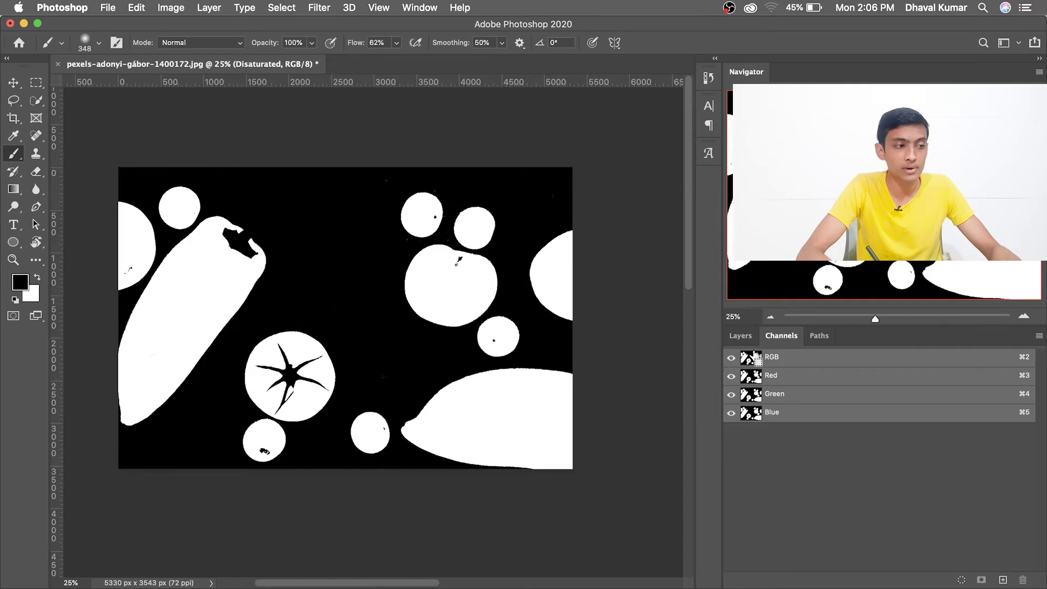
pyautogui.keyDown('ctrl'); pyautogui.click(757, 363); pyautogui.keyUp('ctrl')
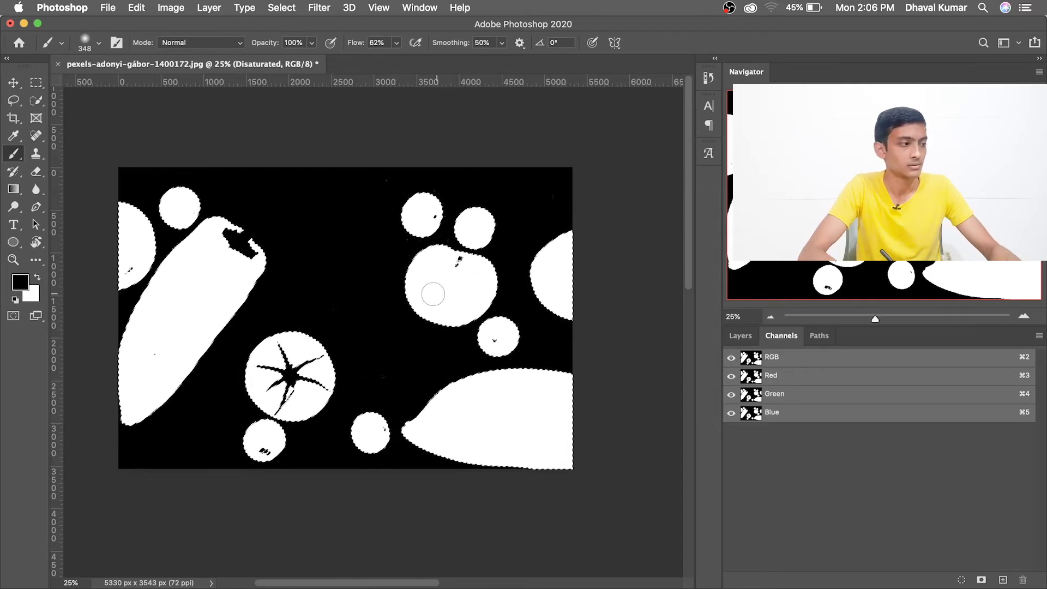
# Step: Add a Hue/Saturation layer above Levels 1, masked by the vegetable selection, with lower layers hidden
pyautogui.click(739, 336)
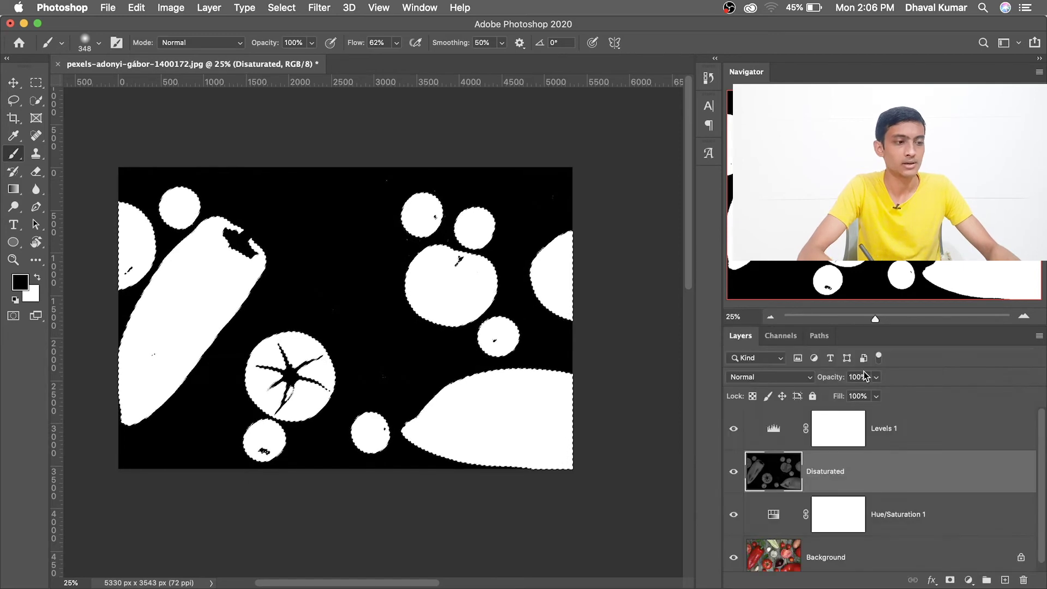
pyautogui.click(927, 431)
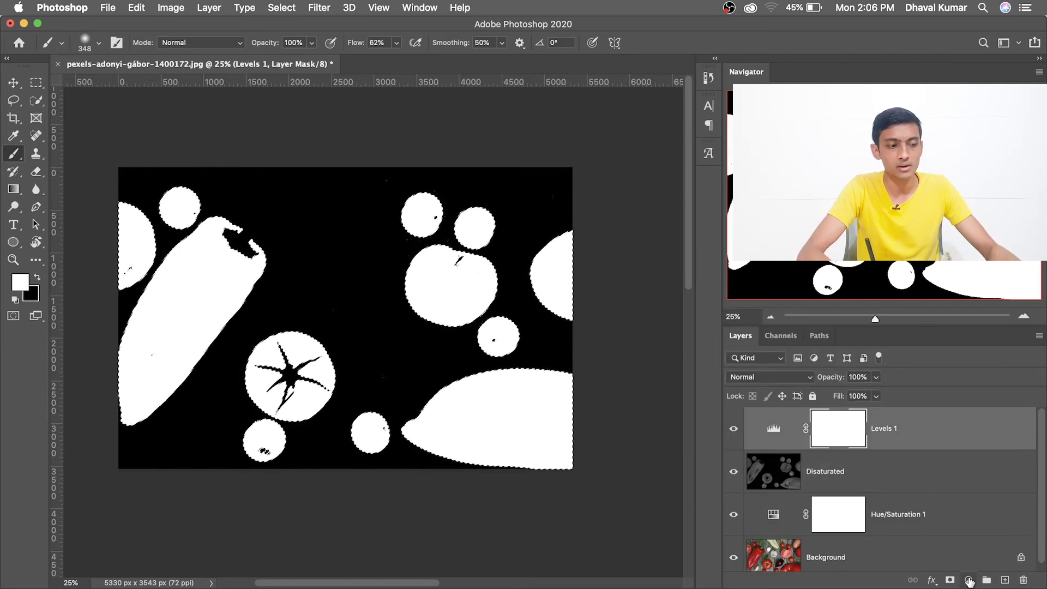
pyautogui.click(969, 580)
pyautogui.click(976, 456)
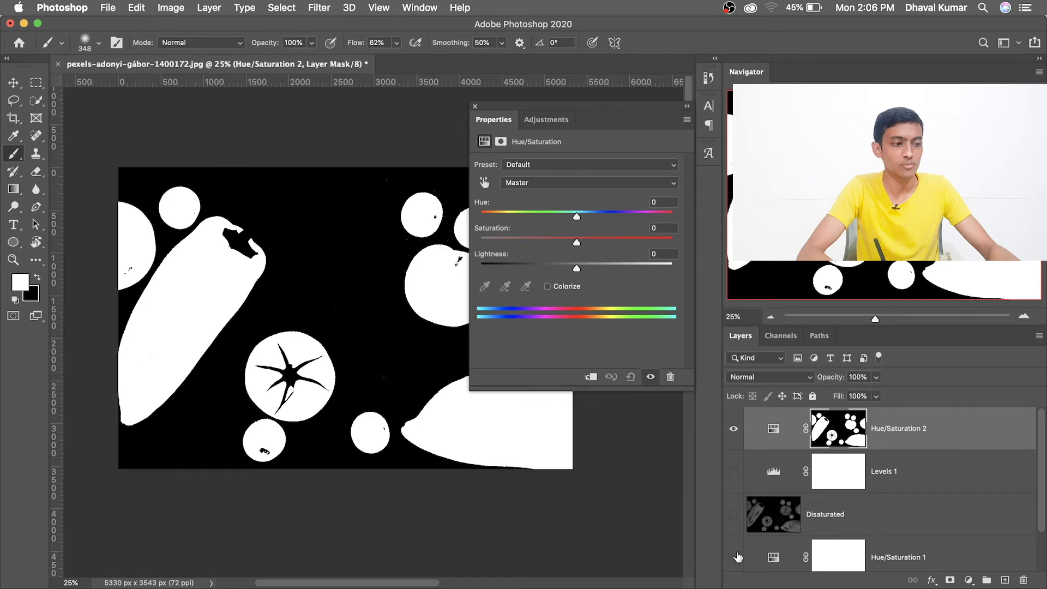
pyautogui.click(735, 556)
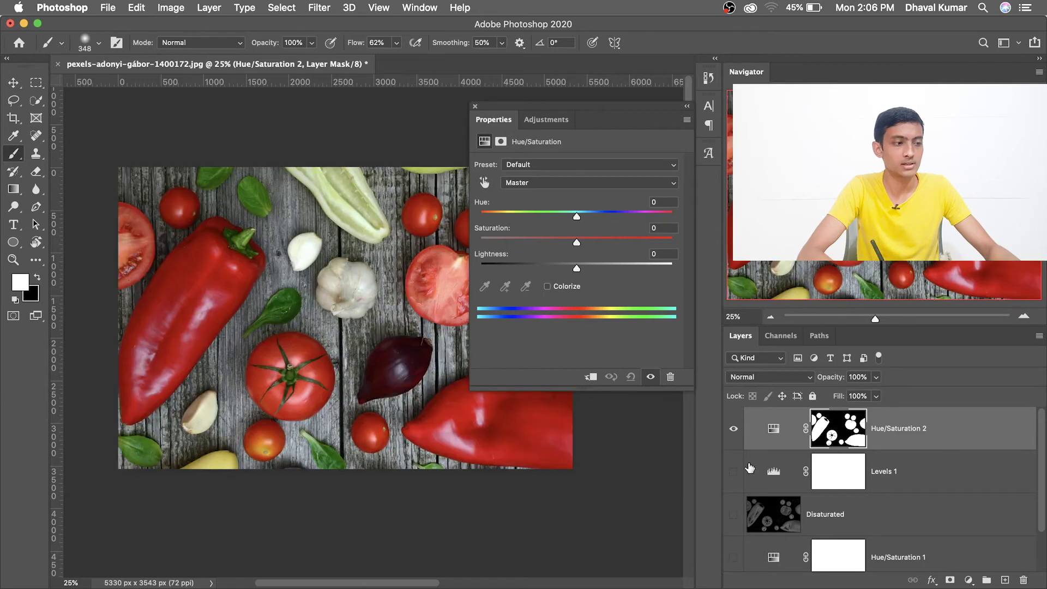
pyautogui.click(472, 108)
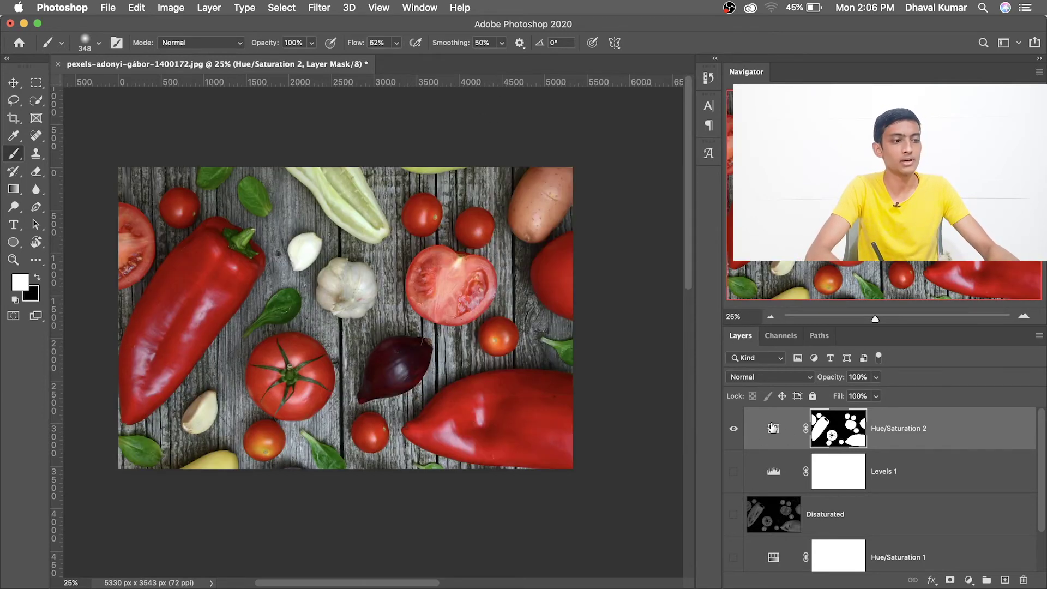
pyautogui.click(784, 431)
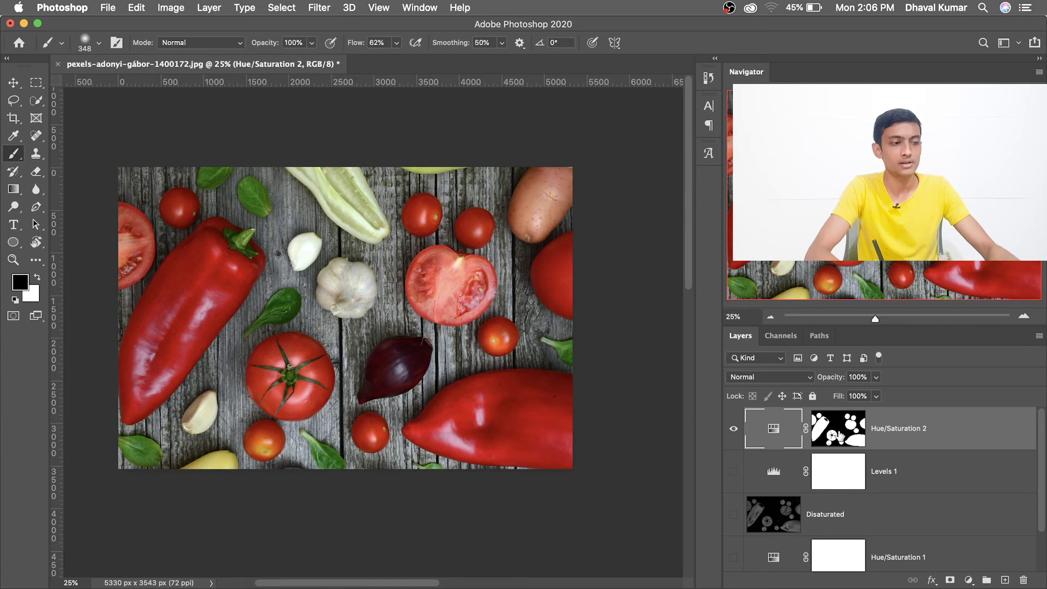
pyautogui.keyDown('alt'); pyautogui.click(836, 431); pyautogui.keyUp('alt')
pyautogui.keyDown('alt'); pyautogui.click(836, 431); pyautogui.keyUp('alt')
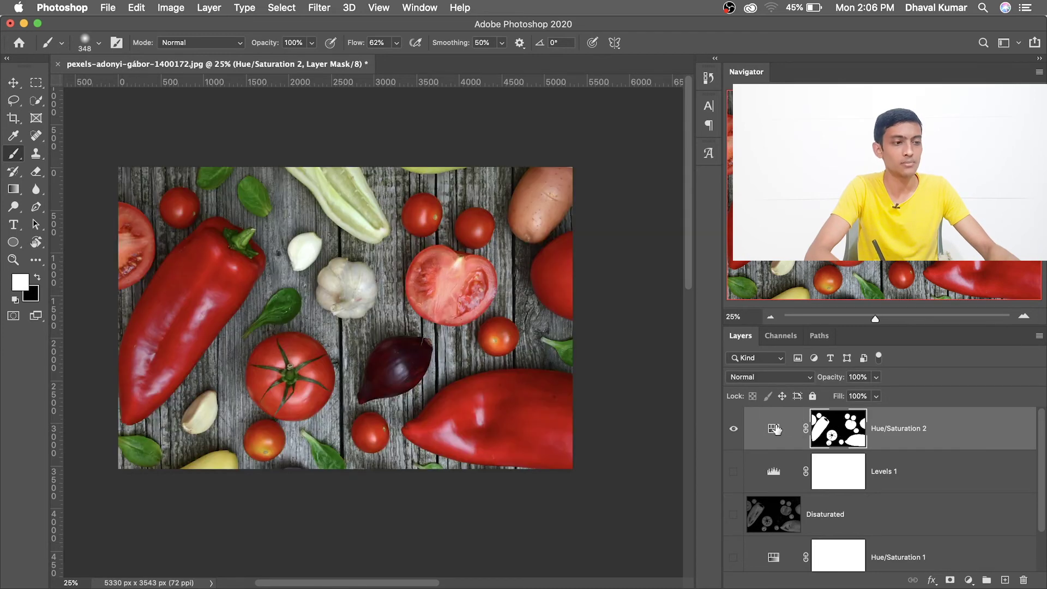
pyautogui.click(774, 428)
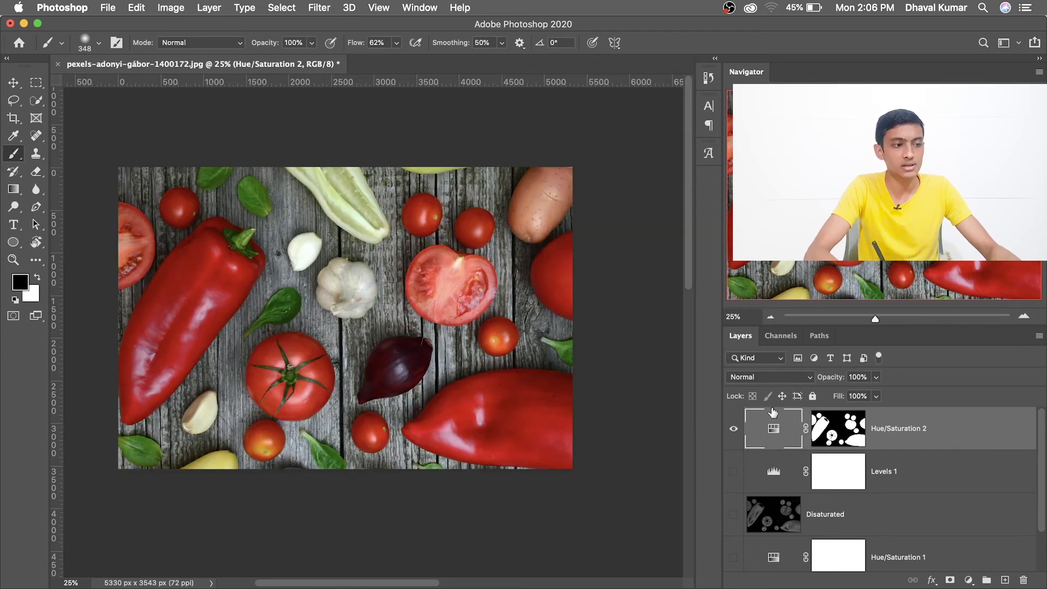
# Step: Shift the Master hue of the masked layer to recolour only the vegetables
pyautogui.doubleClick(775, 427)
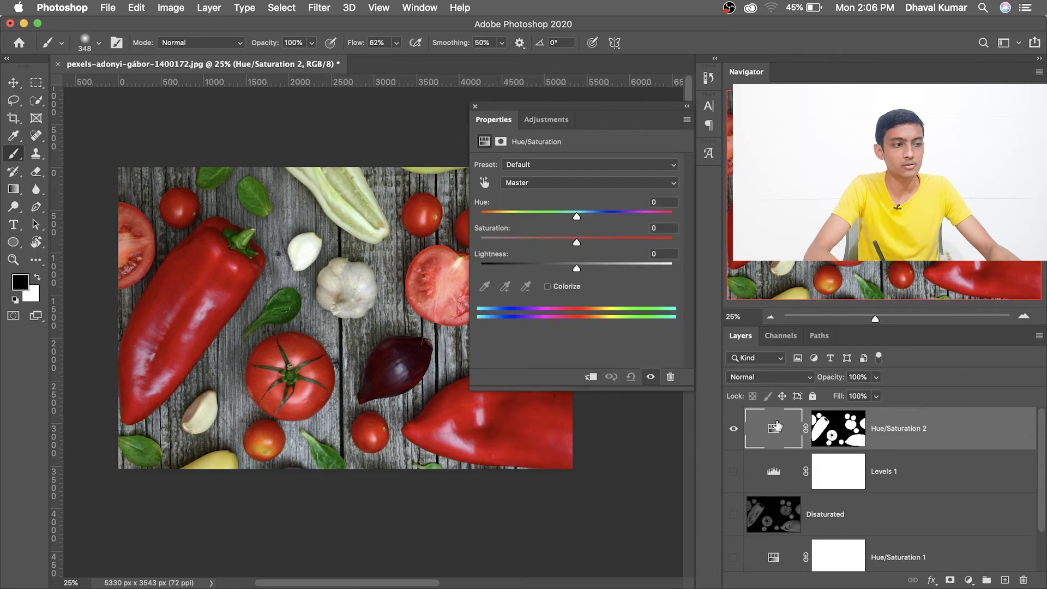
pyautogui.click(539, 181)
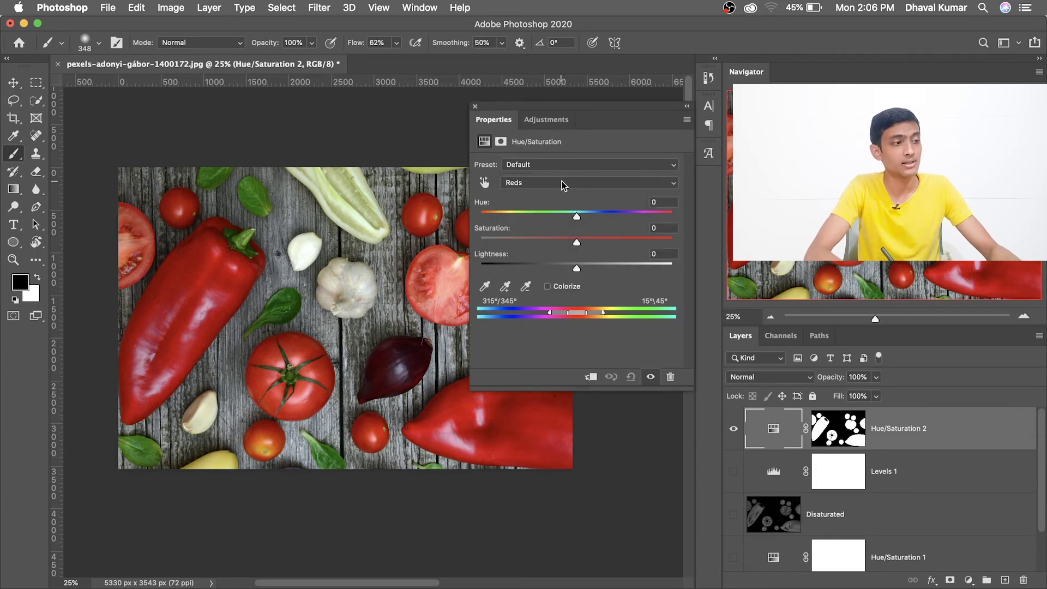
pyautogui.click(561, 182)
pyautogui.click(551, 171)
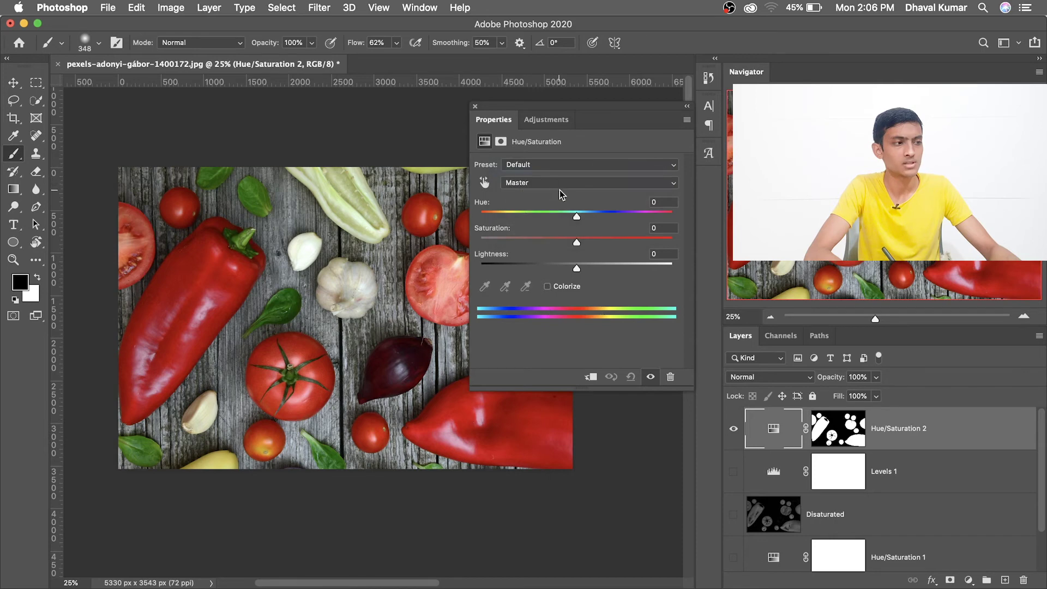
pyautogui.moveTo(576, 218); pyautogui.dragTo(643, 216)
pyautogui.moveTo(558, 211)
pyautogui.mouseDown()
pyautogui.moveTo(523, 214)
pyautogui.moveTo(618, 214)
pyautogui.moveTo(507, 216)
pyautogui.mouseUp()
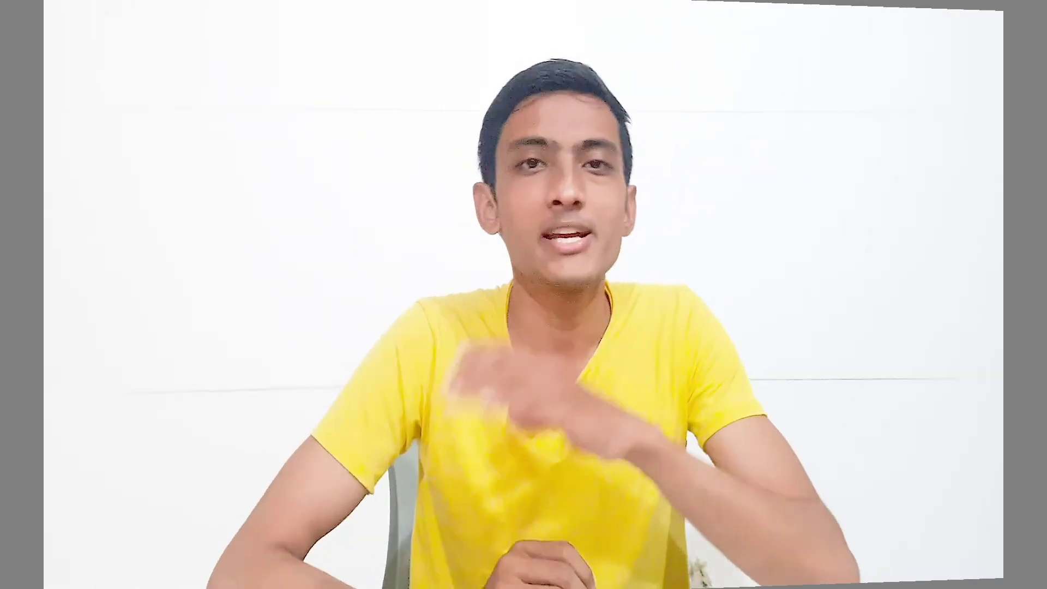